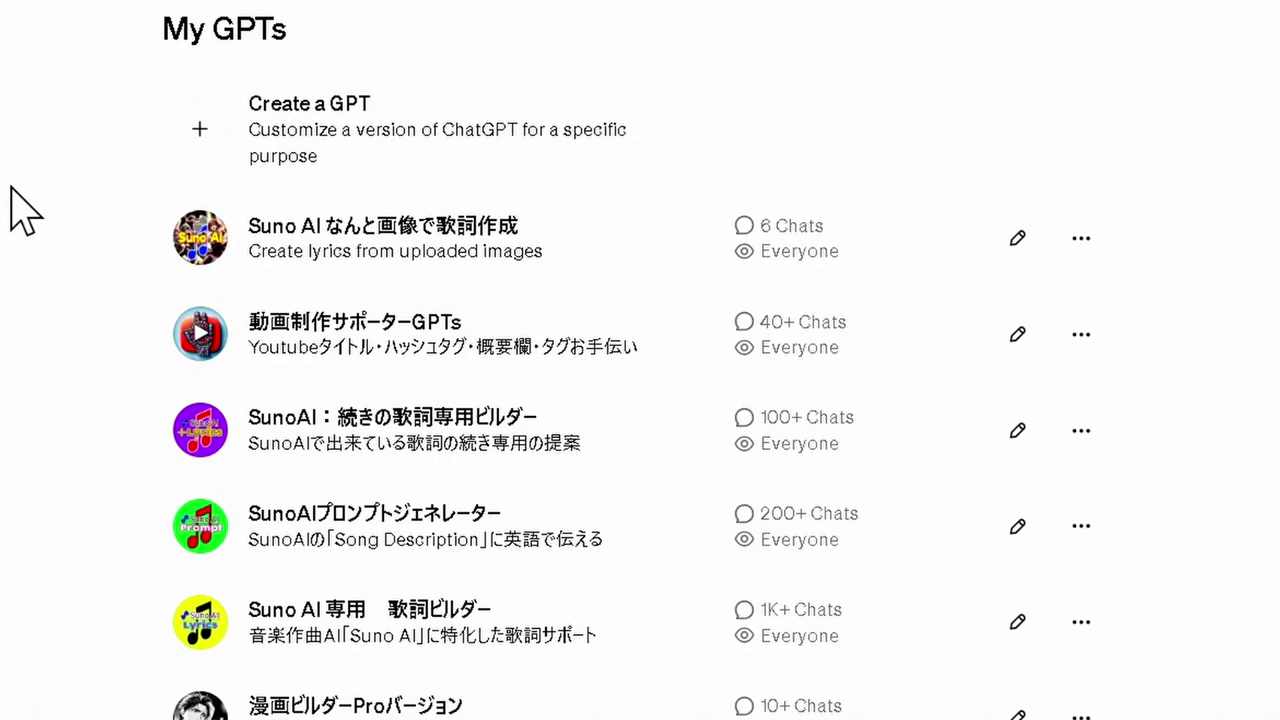
- Open the Suno AI なんと画像で歌詞作成 GPT from My GPTs to start a new chat
click(430, 245)
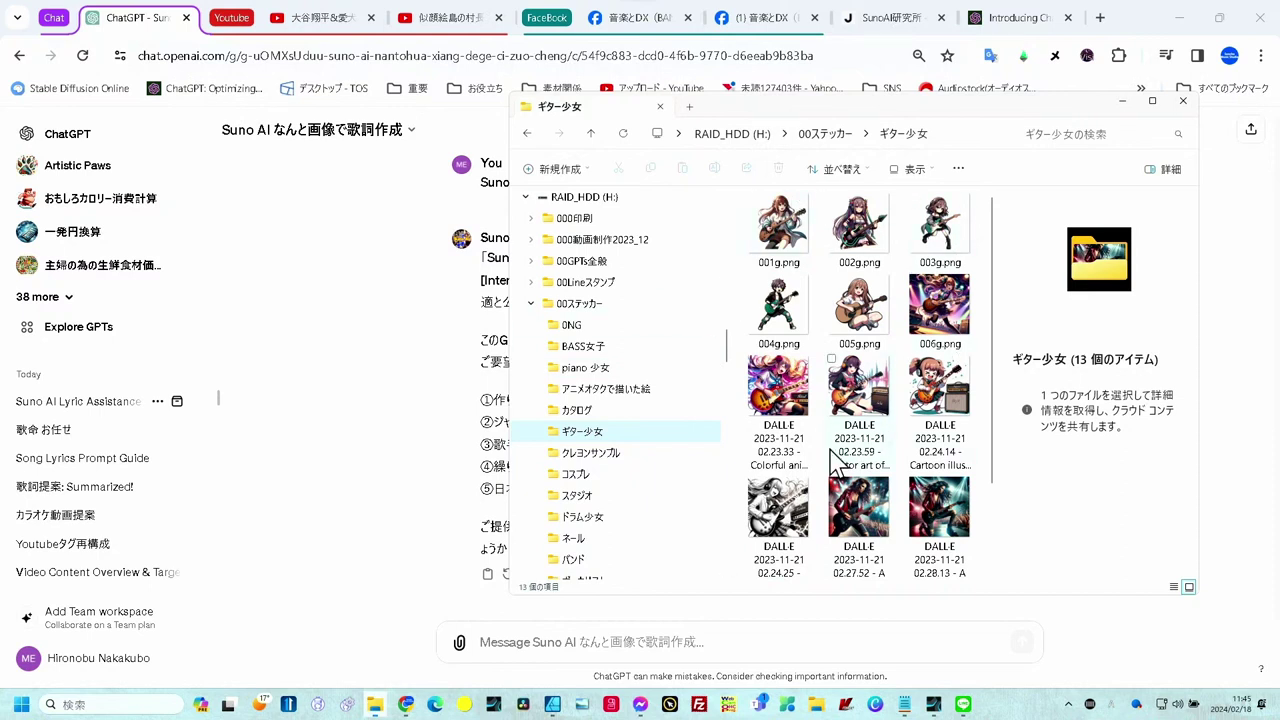
- Attach the colorful Les Paul guitar-girl image and send 'タイトル ギター練習中 その他はお任せ'
click(778, 395)
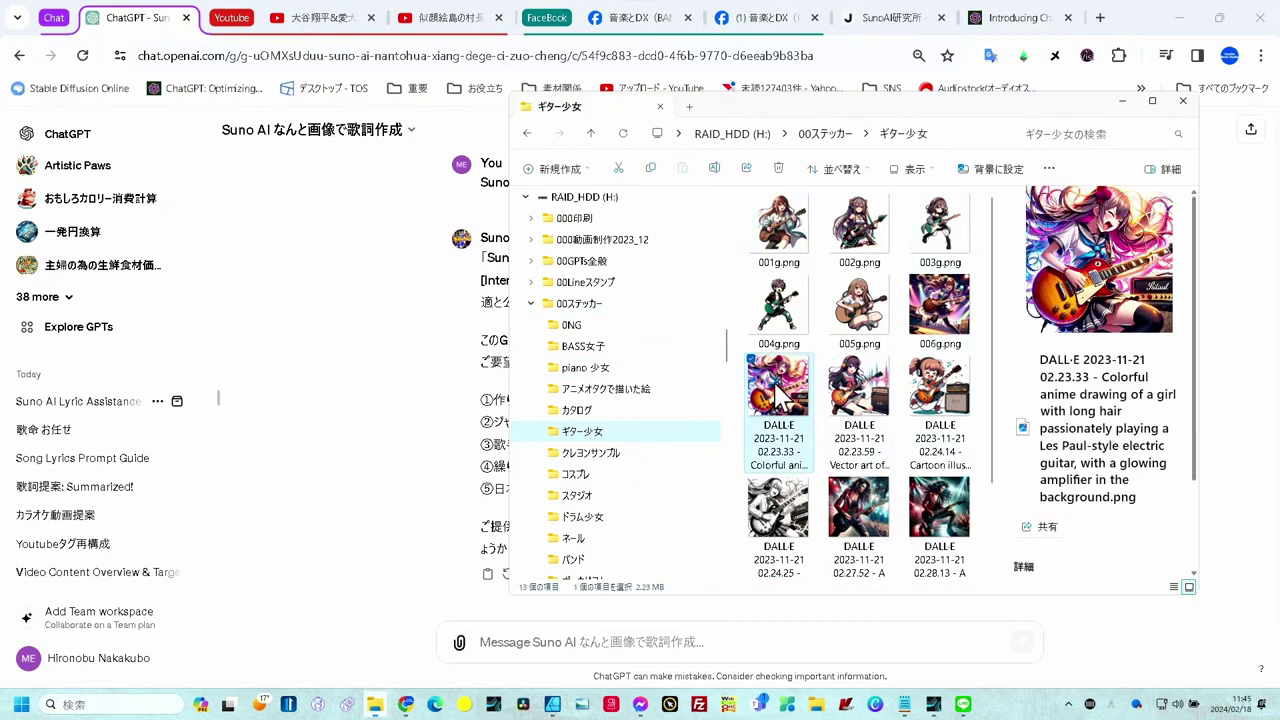
drag(778, 395, 494, 631)
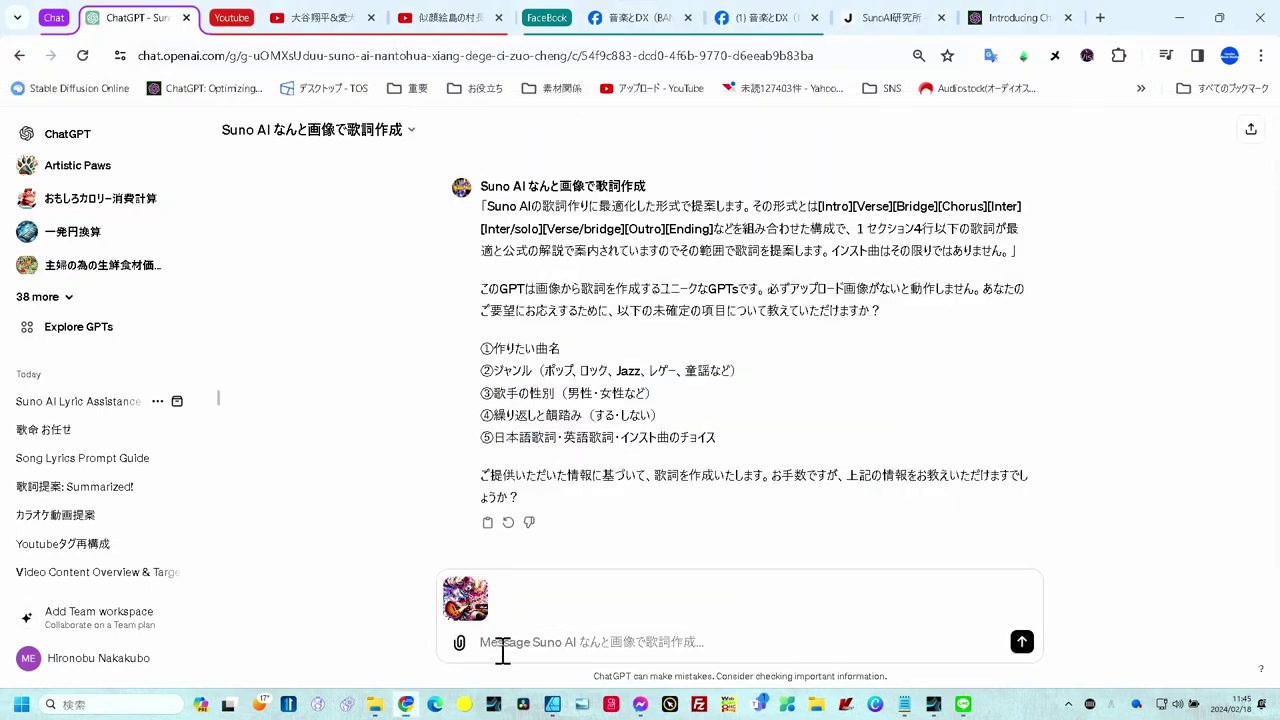
click(502, 650)
text(タイトル　ギター練習中)
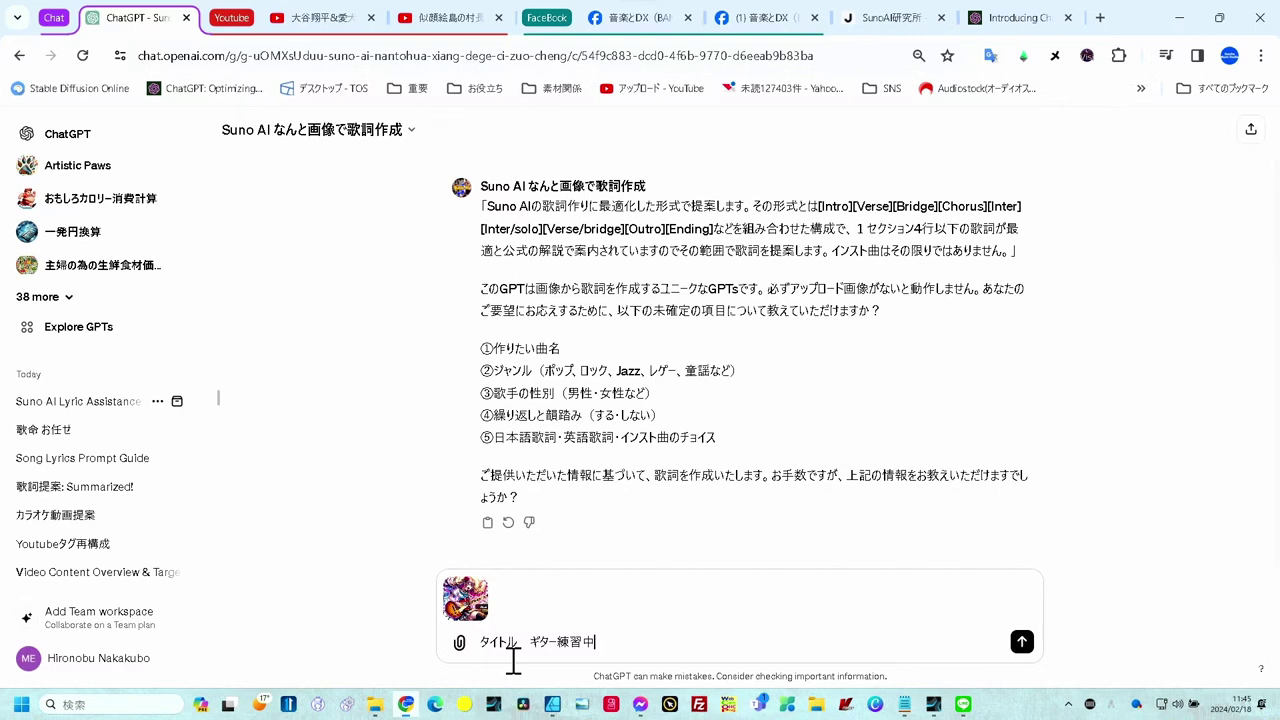
text(　その他はお任せ)
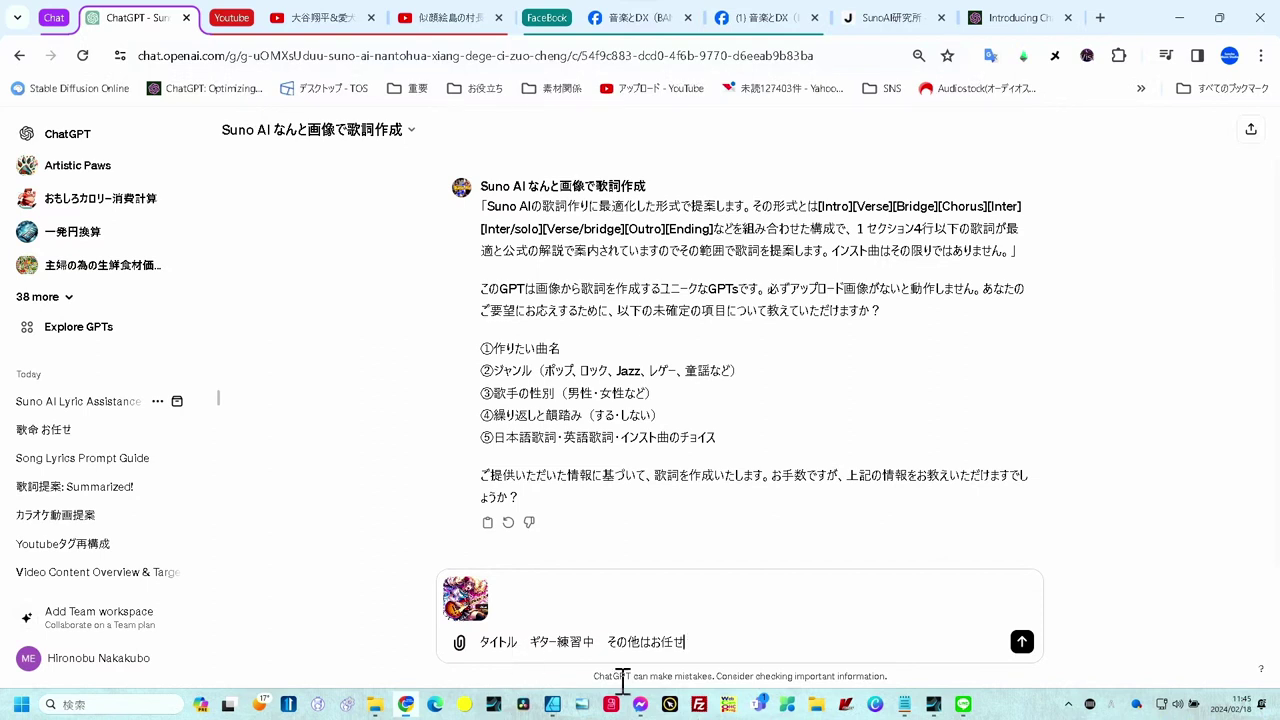
key(Return)
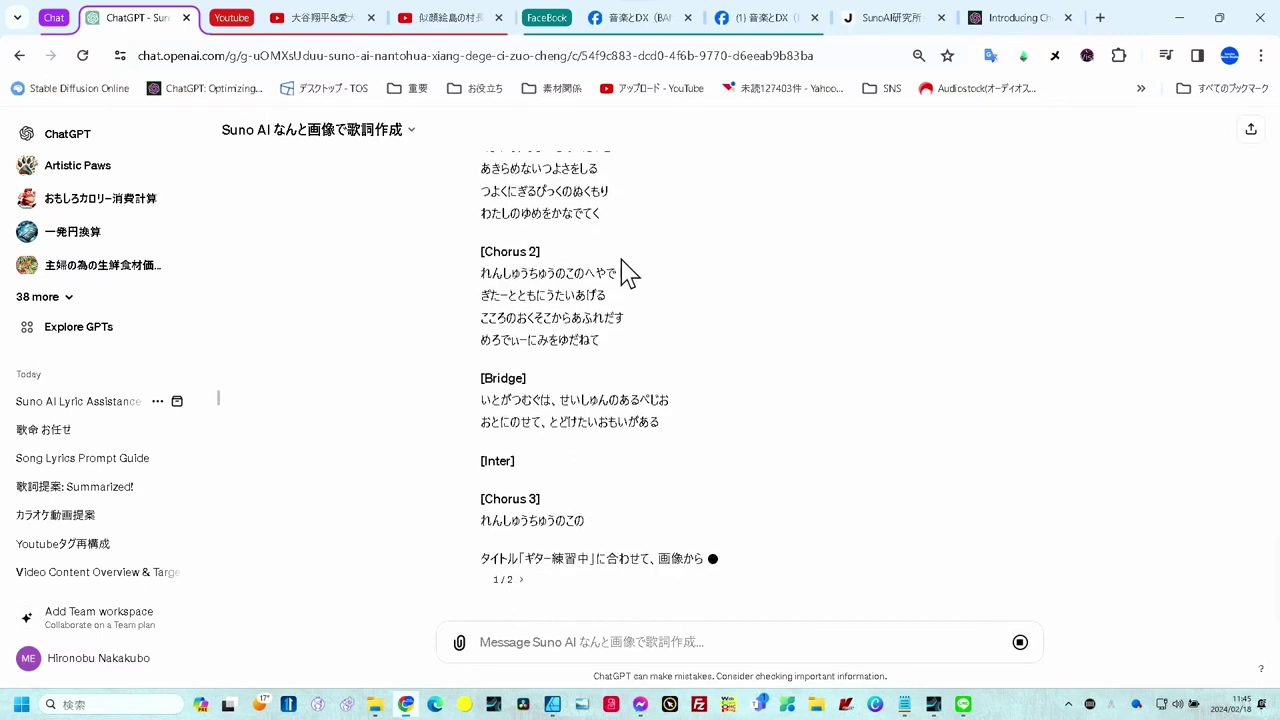
- Scroll up to the start of the ギター練習中 lyrics: rock, BPM 160, E minor, female vocal
scroll(408, 460, up, 10)
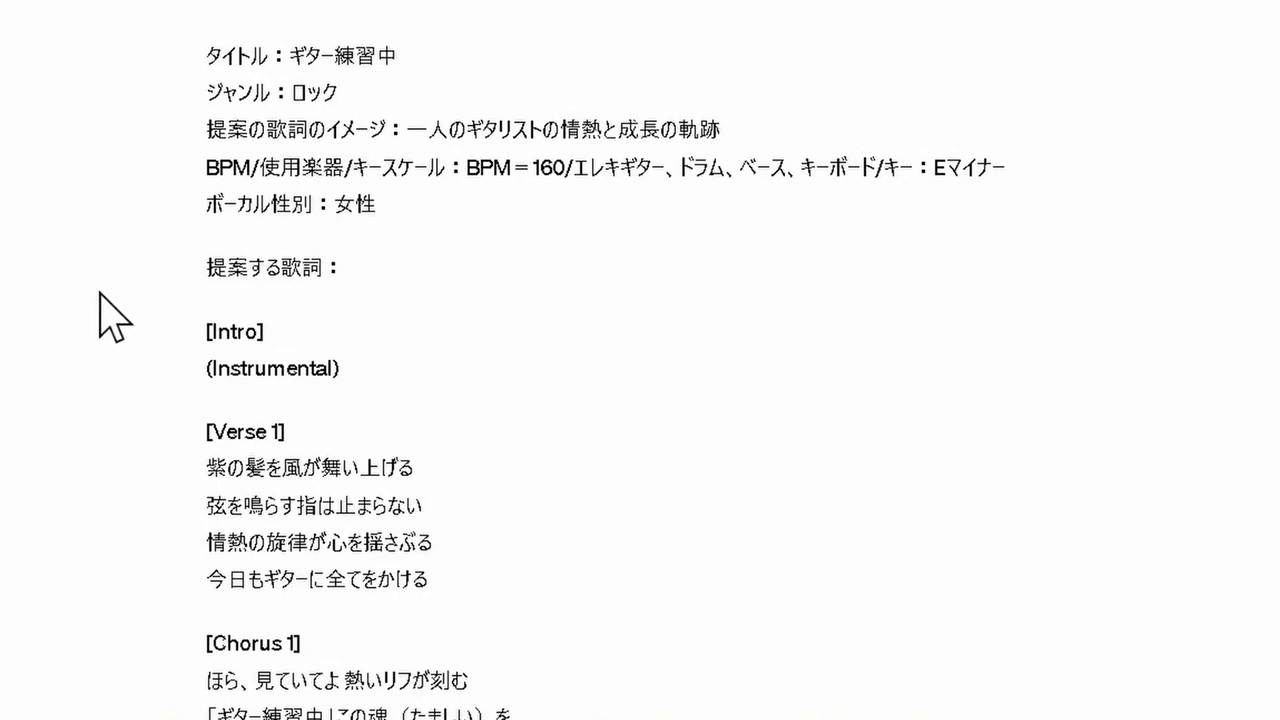
- Scroll down through the ギター練習中 lyrics to the Outro, Style of Music and title sections
scroll(100, 294, down, 3)
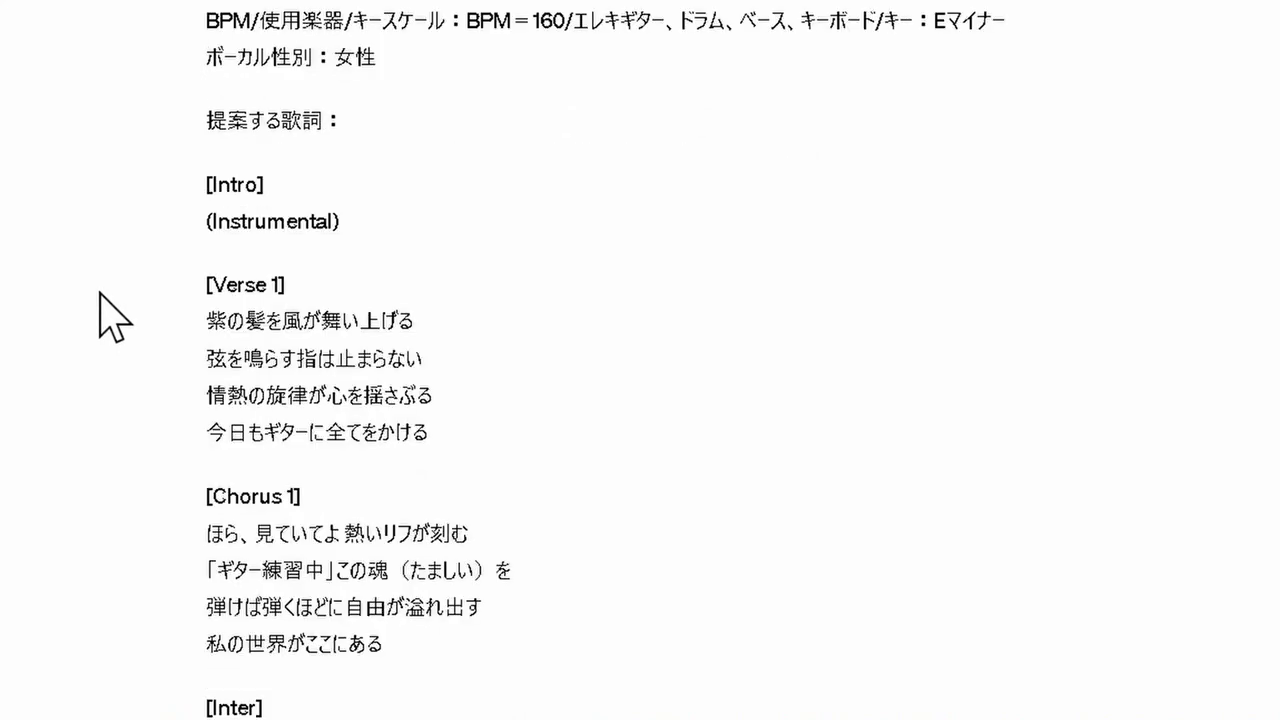
scroll(100, 294, down, 3)
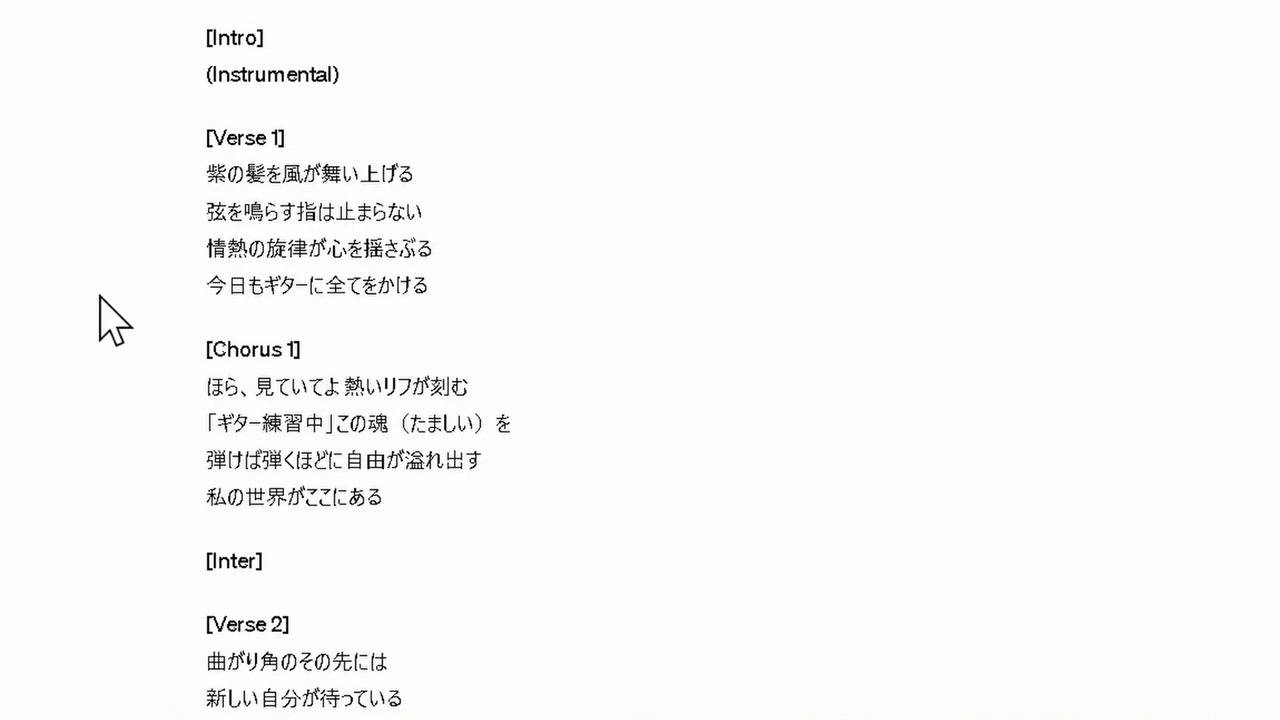
scroll(110, 320, down, 3)
scroll(110, 320, down, 3)
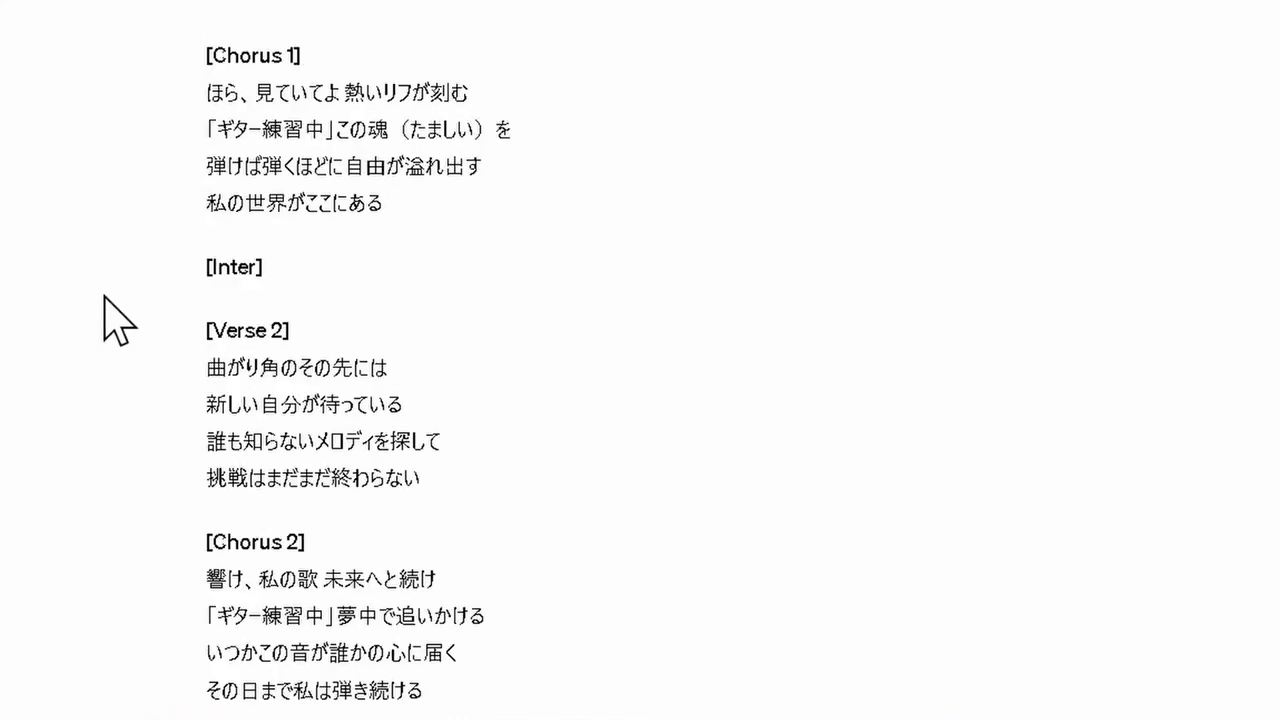
scroll(150, 380, down, 10)
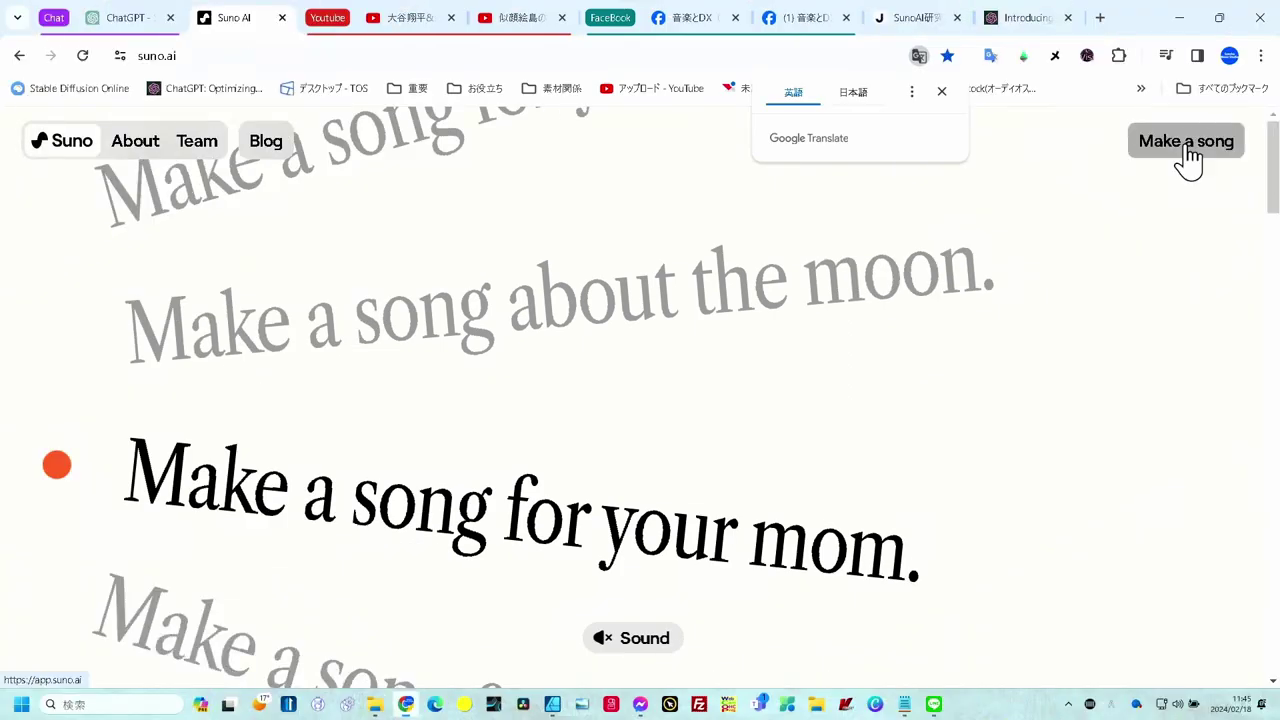
- Open Suno's Custom Mode and paste the copied Verse 1 and Chorus 1 lyrics into its lyrics field
click(1188, 150)
click(63, 238)
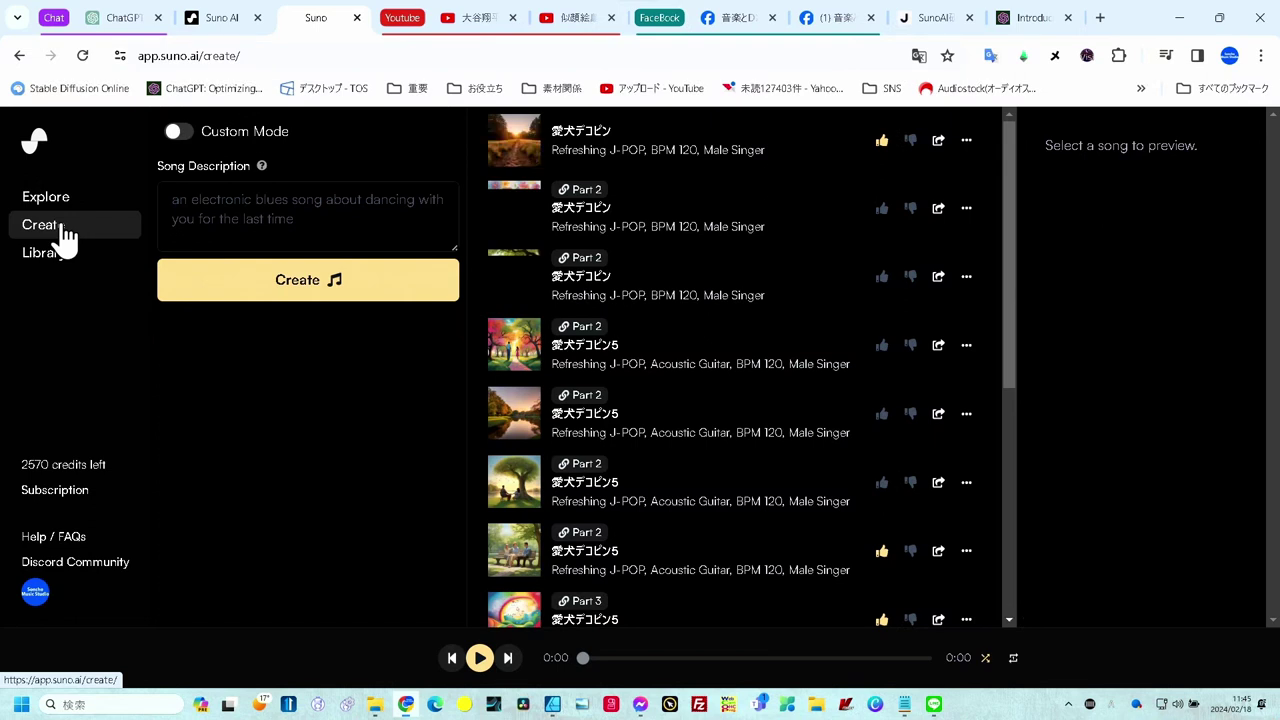
click(190, 137)
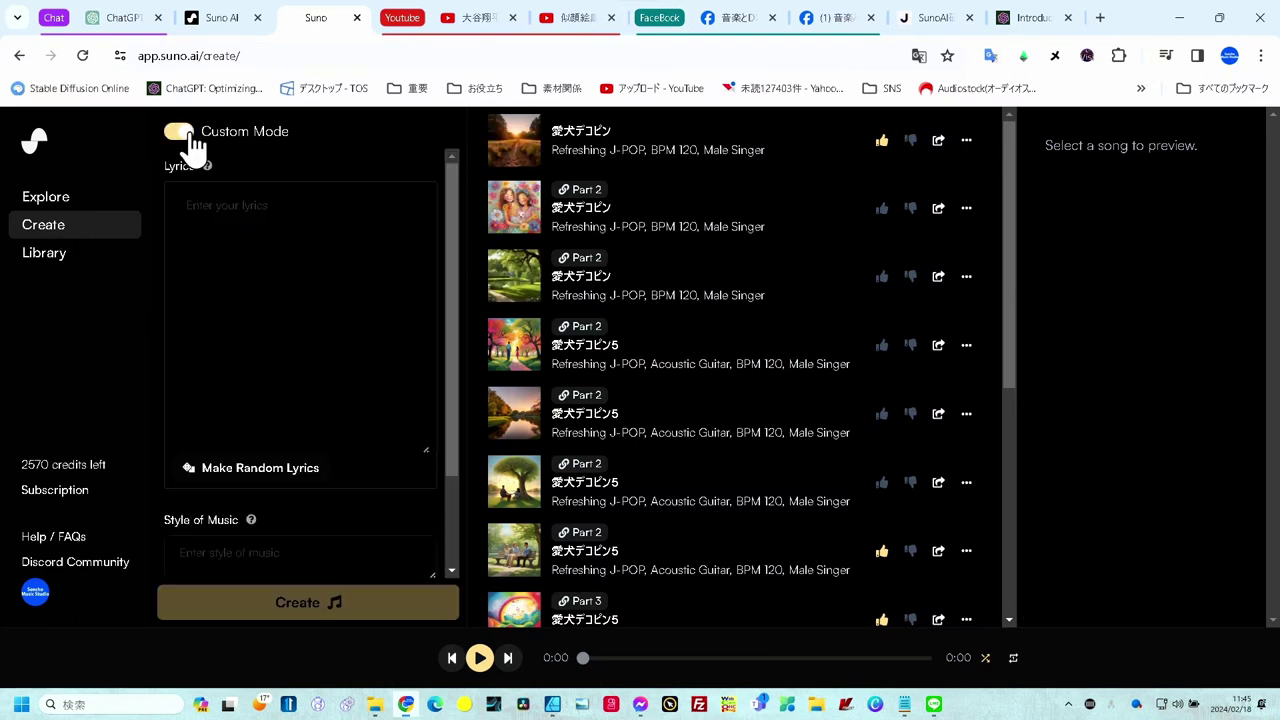
click(120, 20)
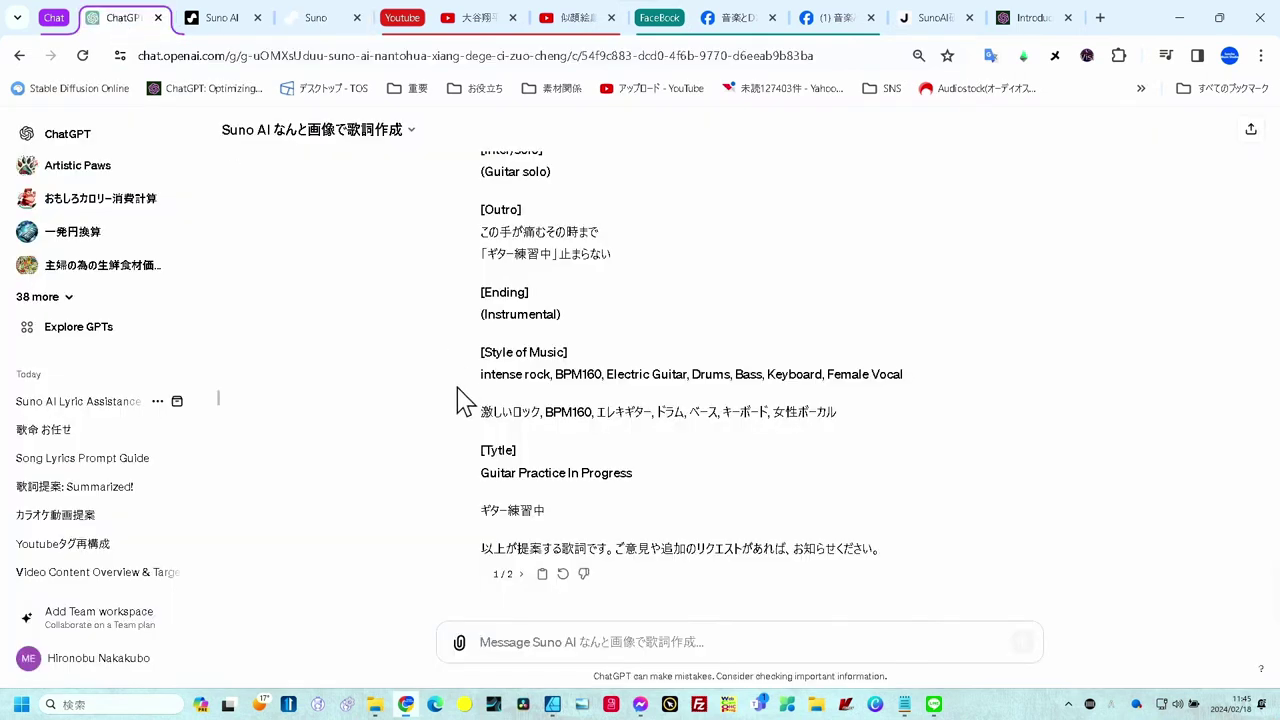
scroll(460, 395, up, 3)
scroll(600, 451, up, 4)
drag(600, 448, 478, 222)
key(ctrl+c)
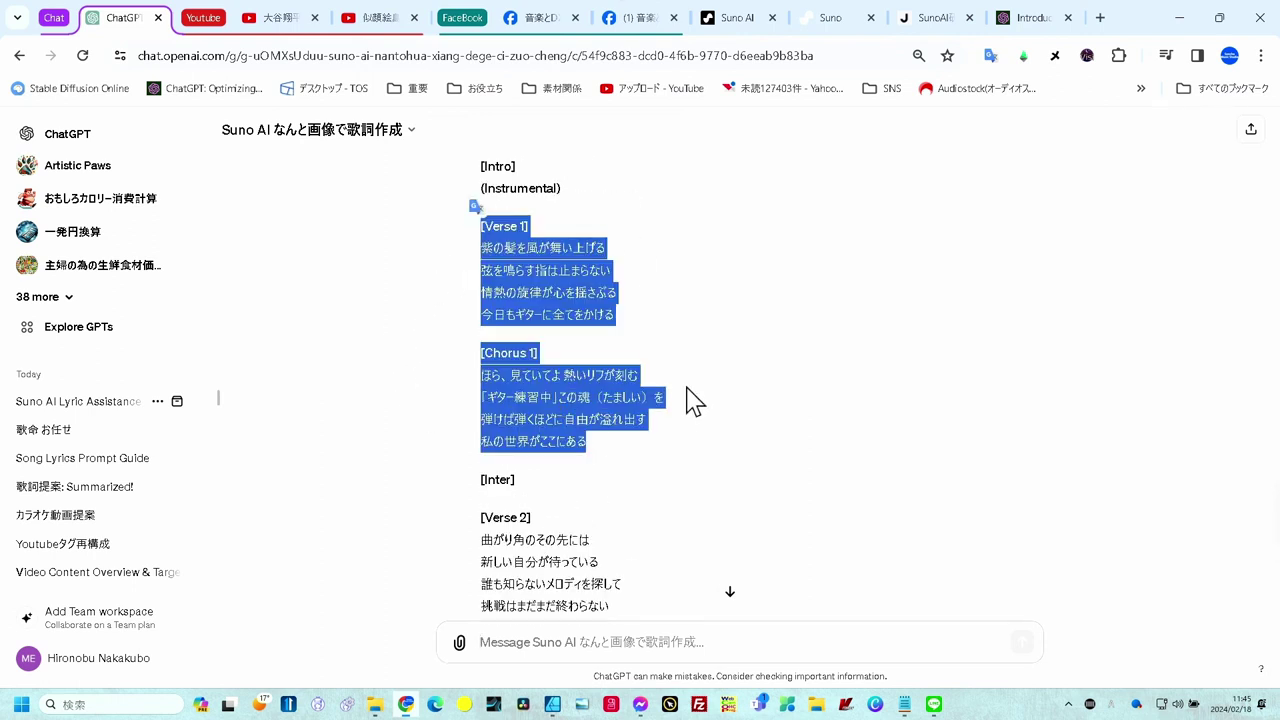
click(835, 18)
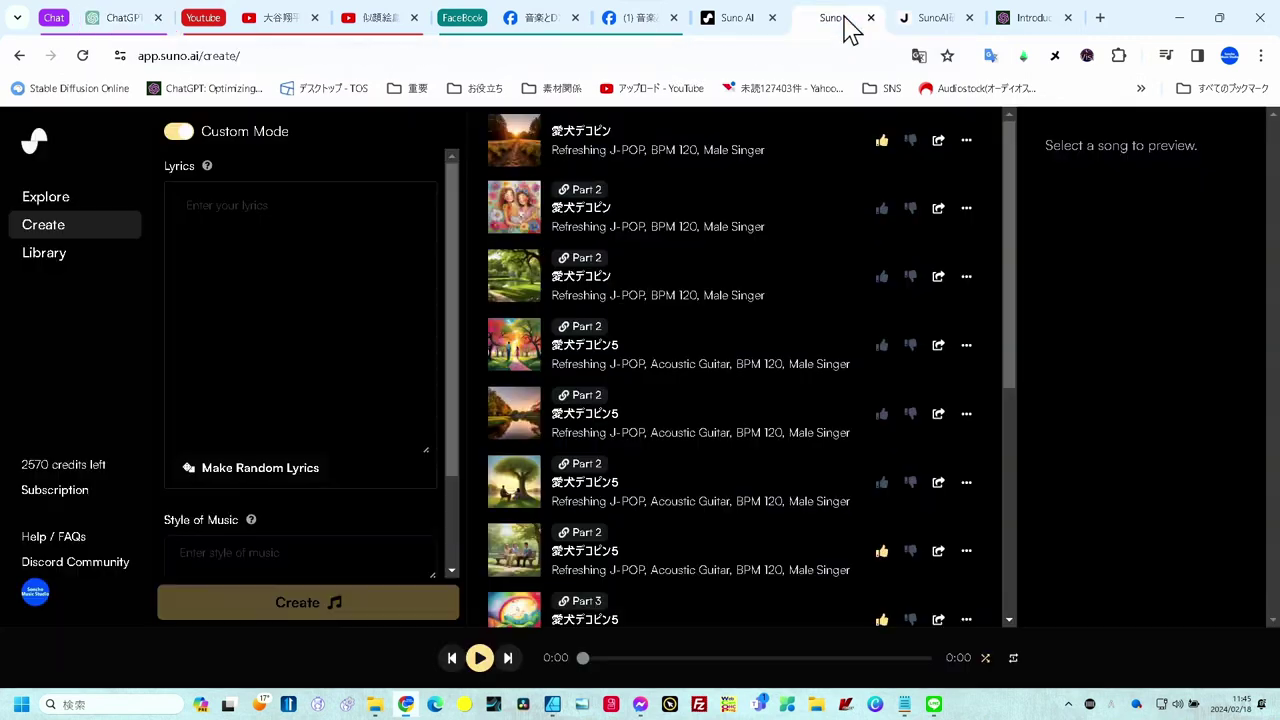
click(333, 200)
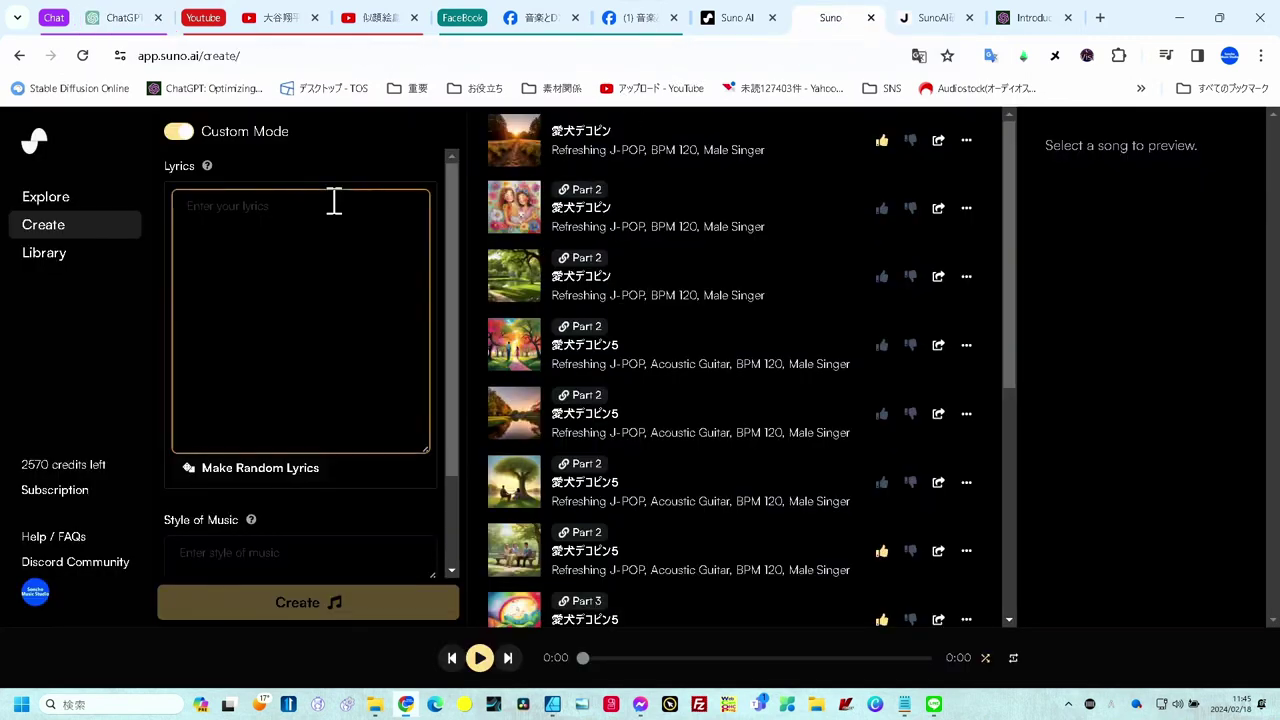
key(ctrl+v)
- Fill Suno's Style of Music with the intense rock BPM160 female-vocal line, then select the title ギター練習中
click(120, 17)
scroll(408, 325, down, 5)
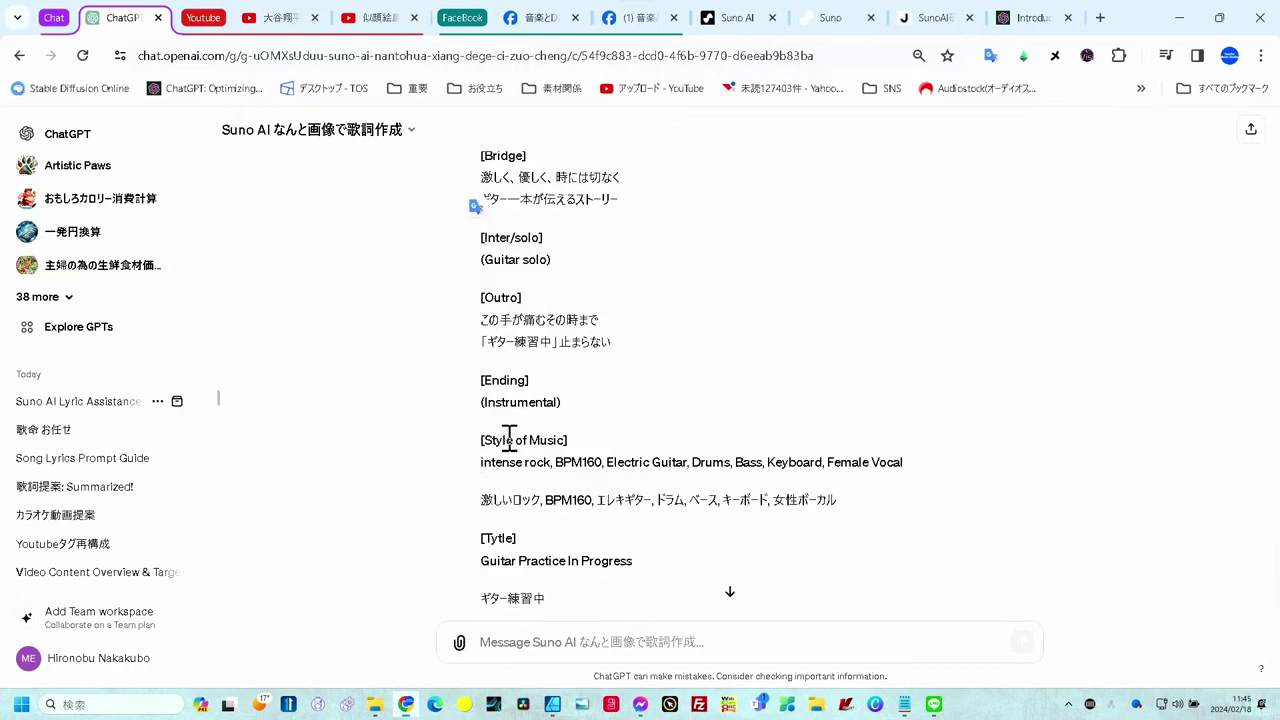
drag(914, 462, 481, 465)
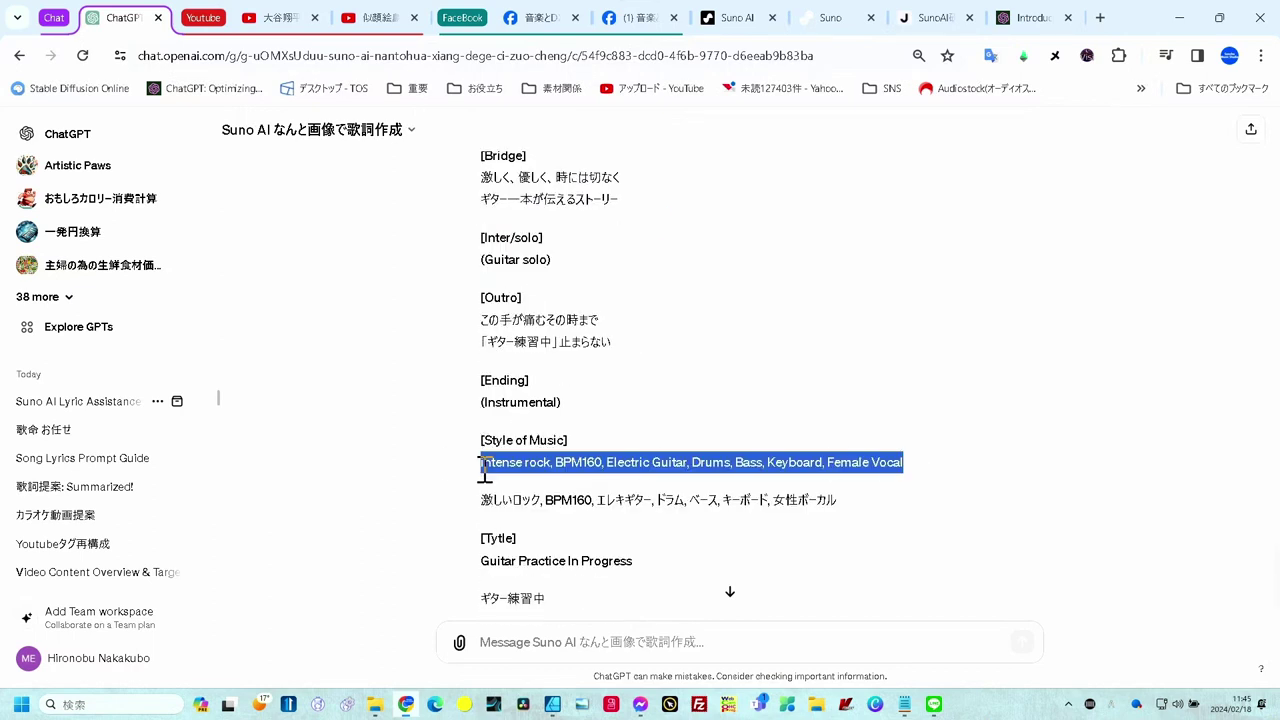
click(830, 17)
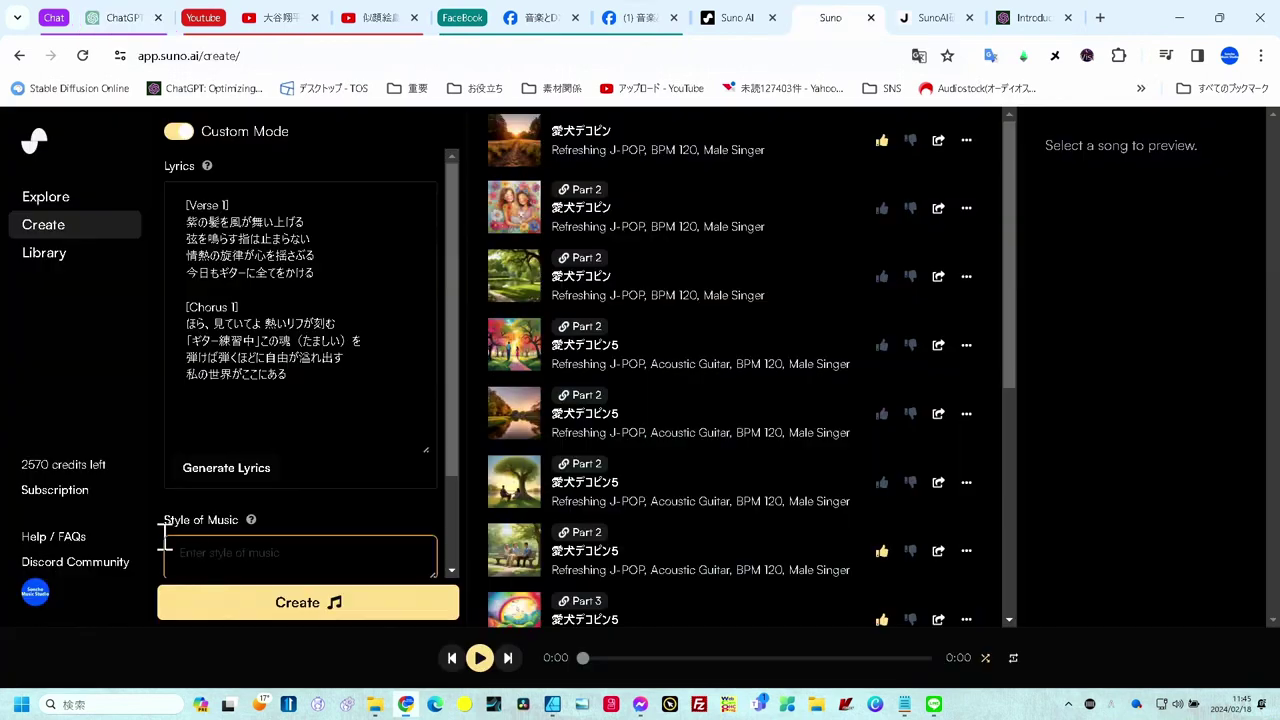
click(322, 528)
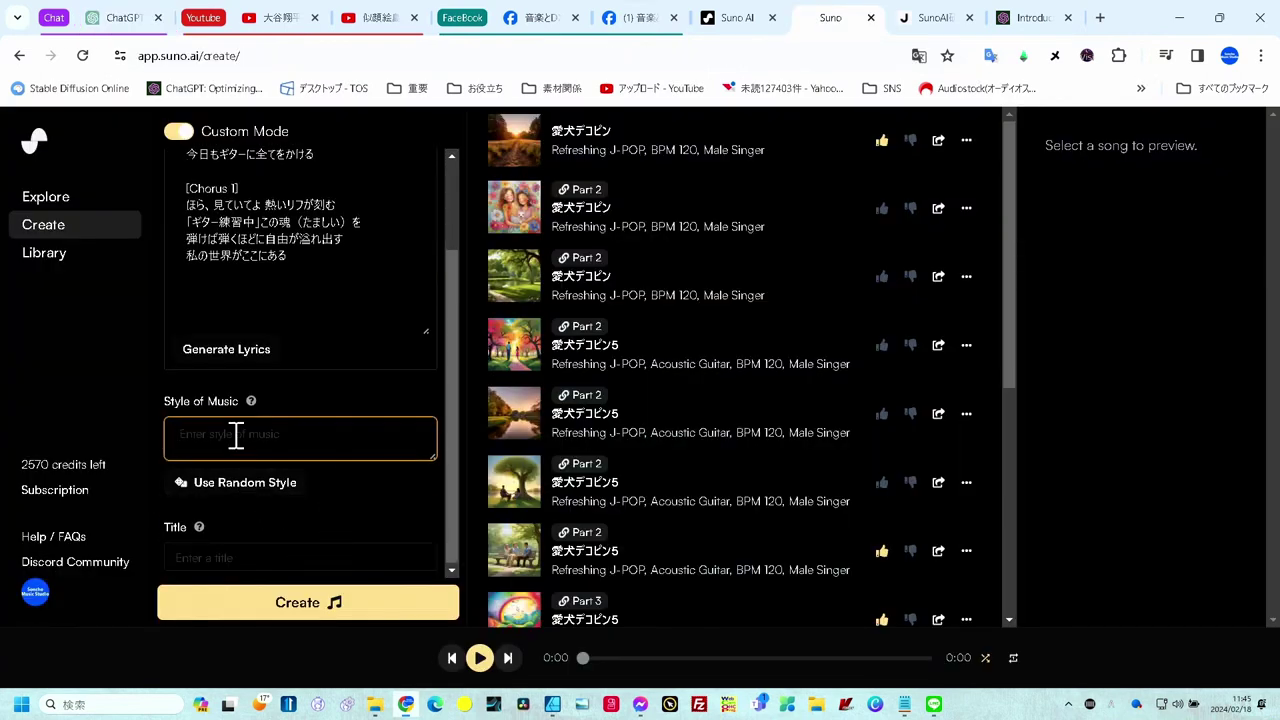
key(ctrl+2)
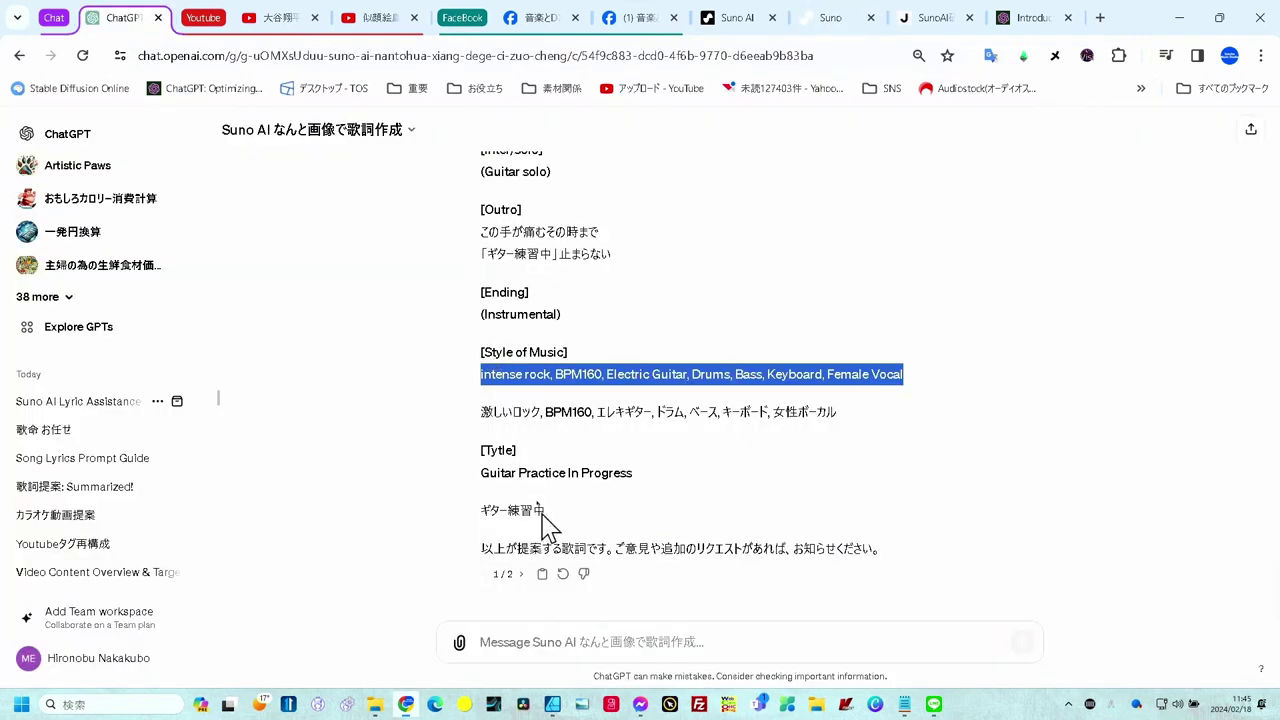
mouse_move(580, 512)
mouse_down()
mouse_move(495, 512)
mouse_move(280, 556)
mouse_up()
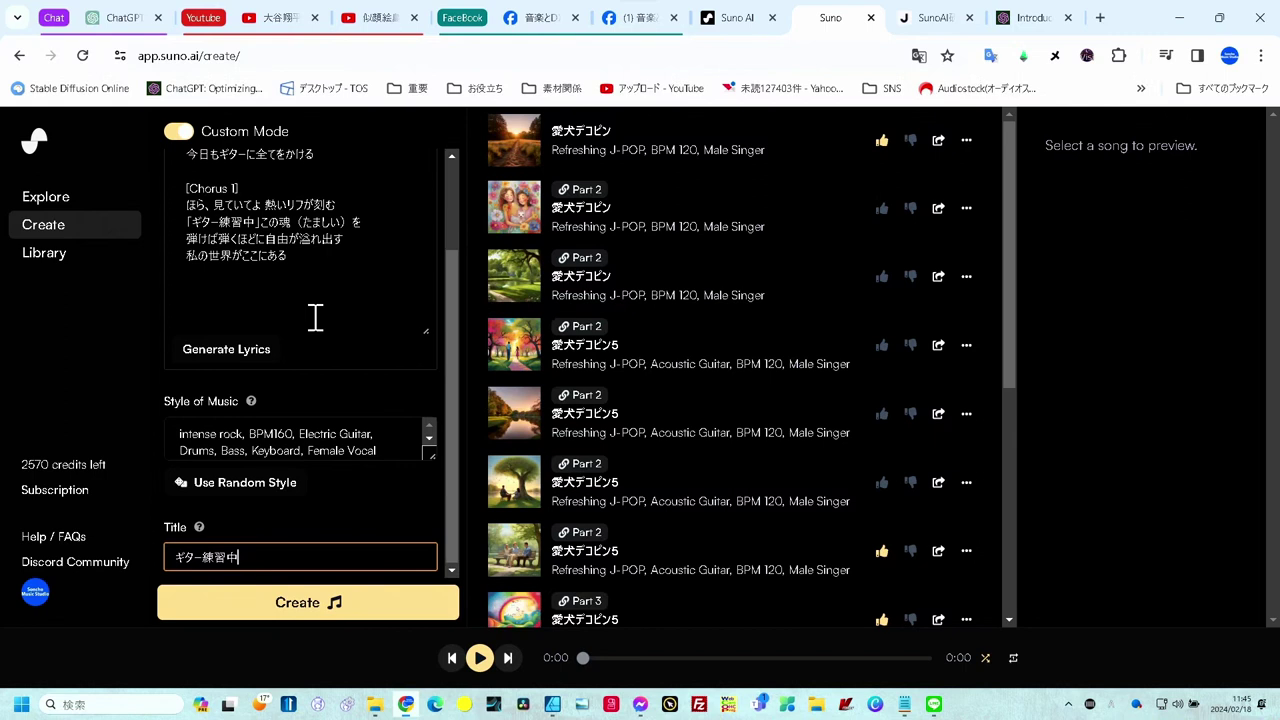
- Create the two ギター練習中 tracks and play the first new version
click(314, 614)
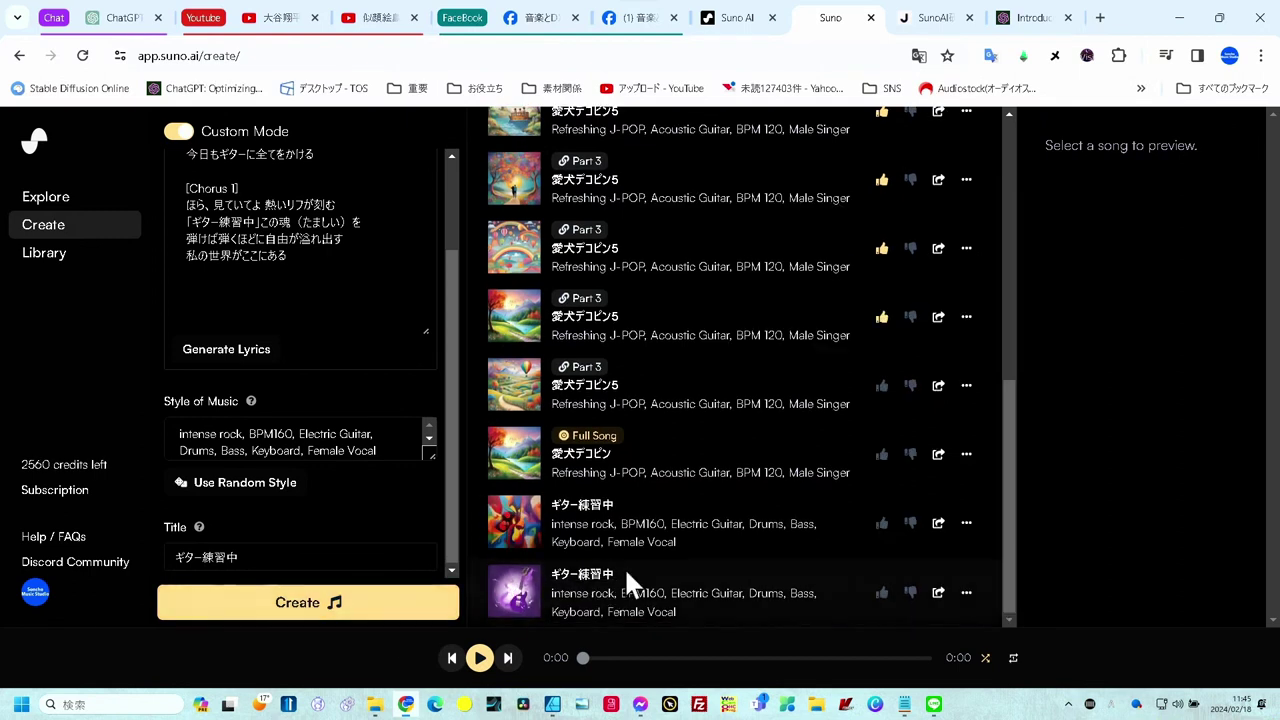
click(522, 541)
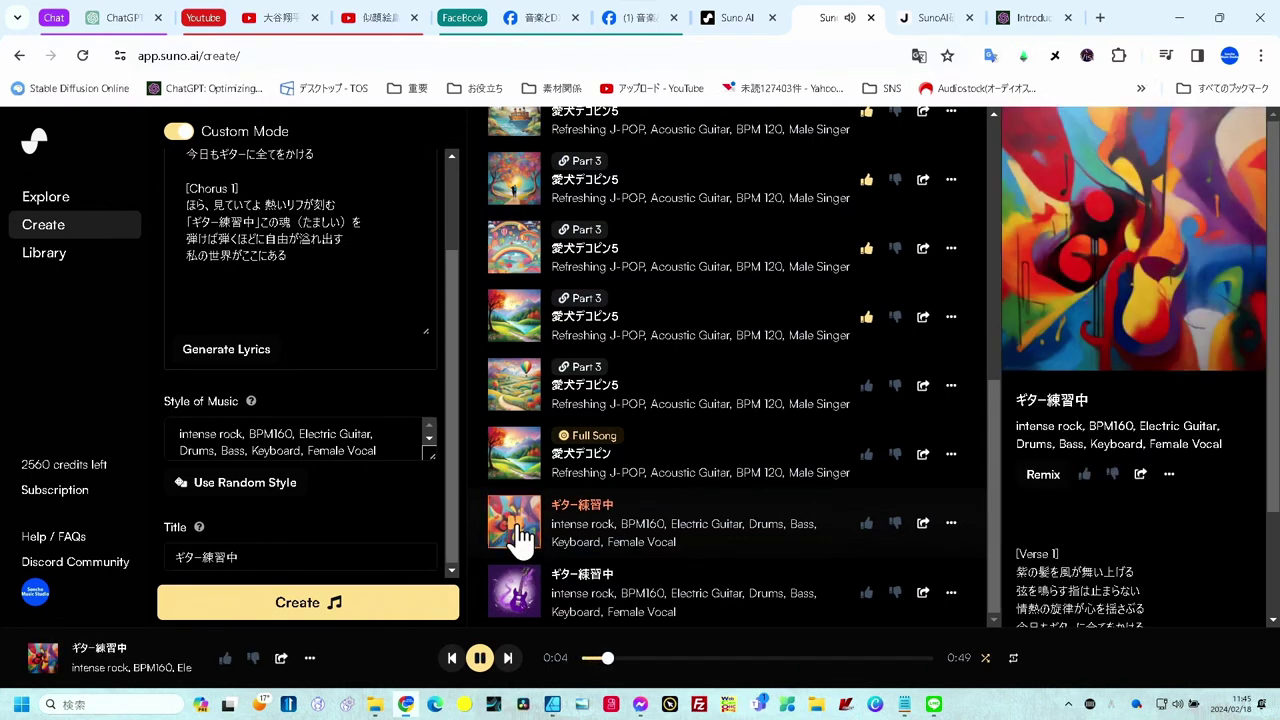
scroll(1104, 431, down, 1)
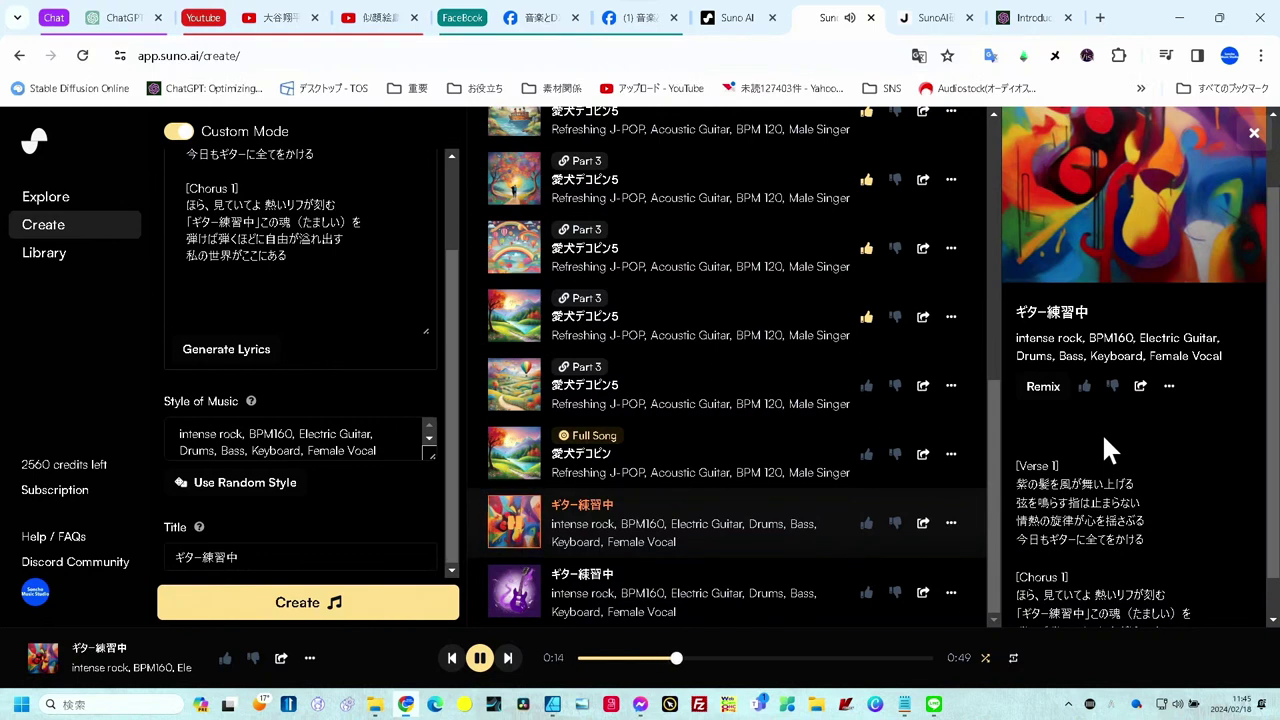
scroll(1104, 438, down, 1)
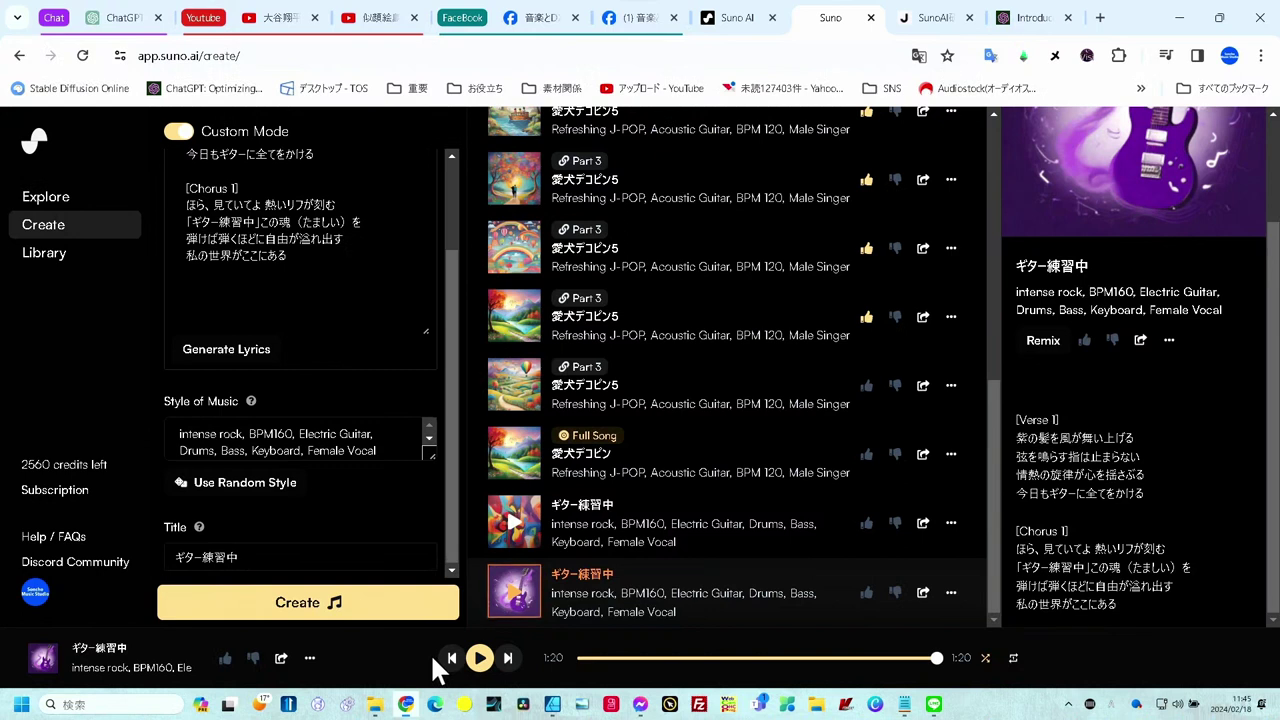
mouse_move(375, 704)
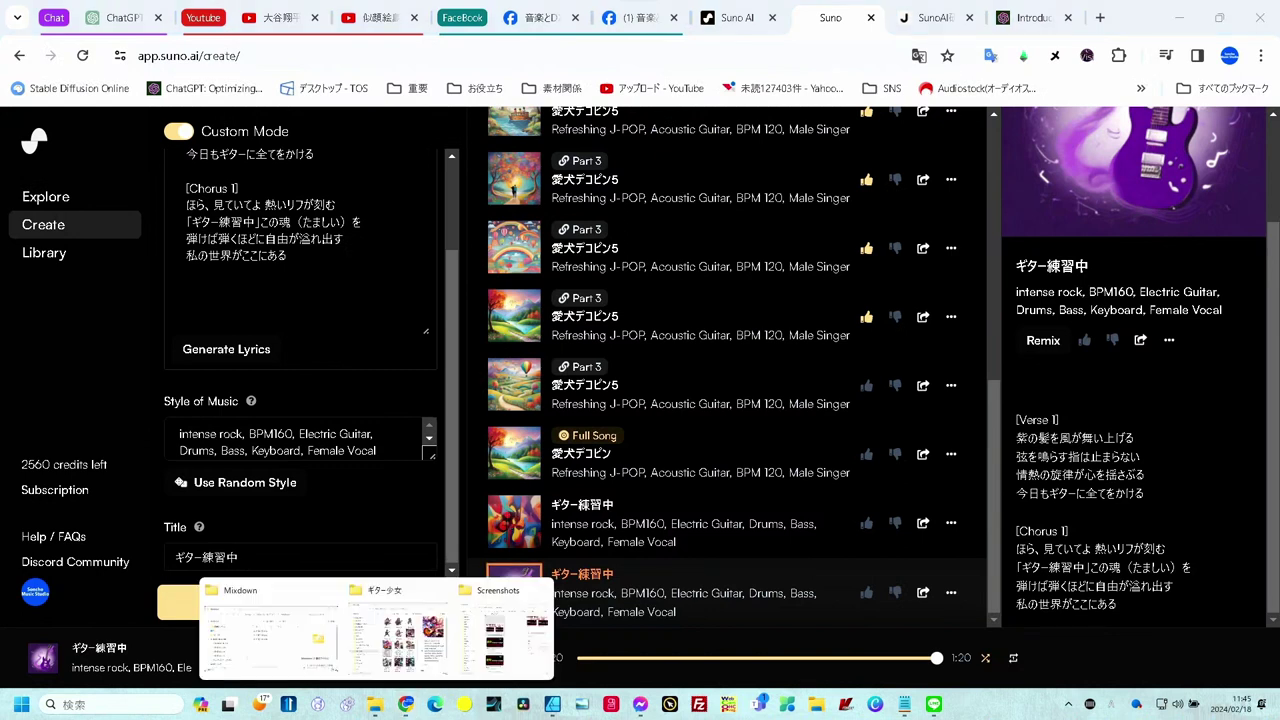
- Drag 001v.png from the ボーカリスト folder into the ChatGPT message box
click(436, 664)
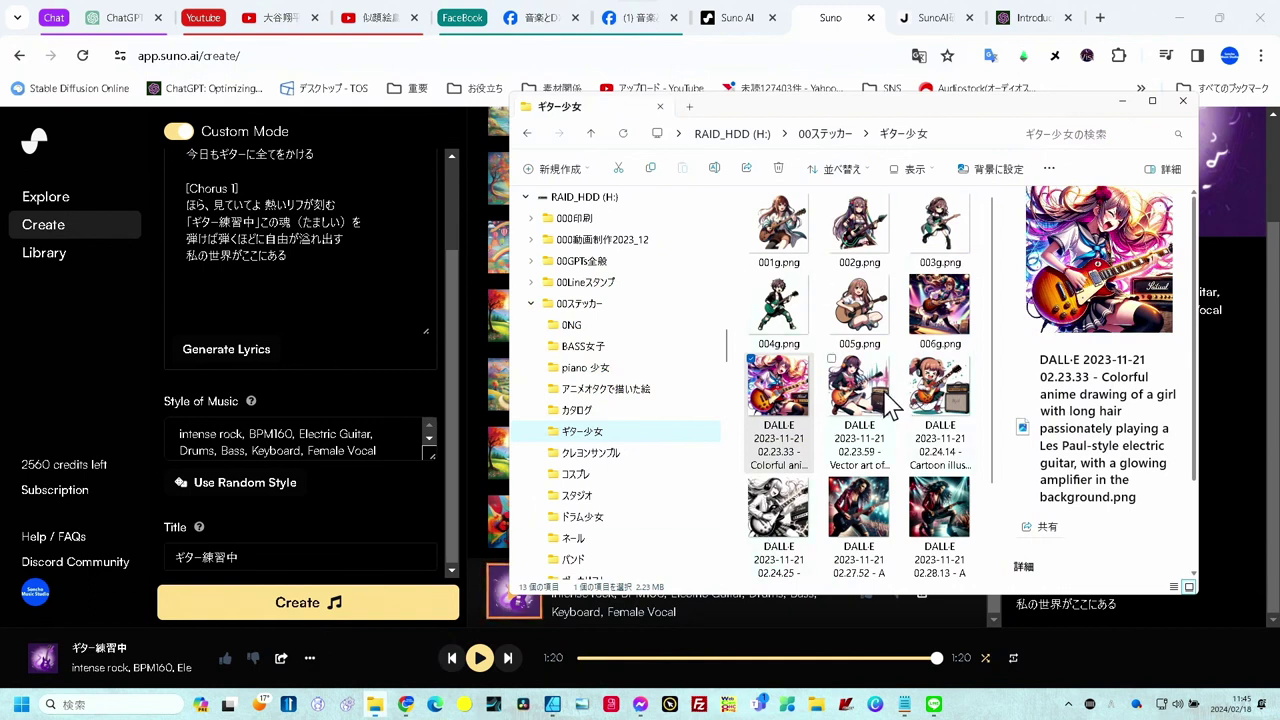
key(alt+Left)
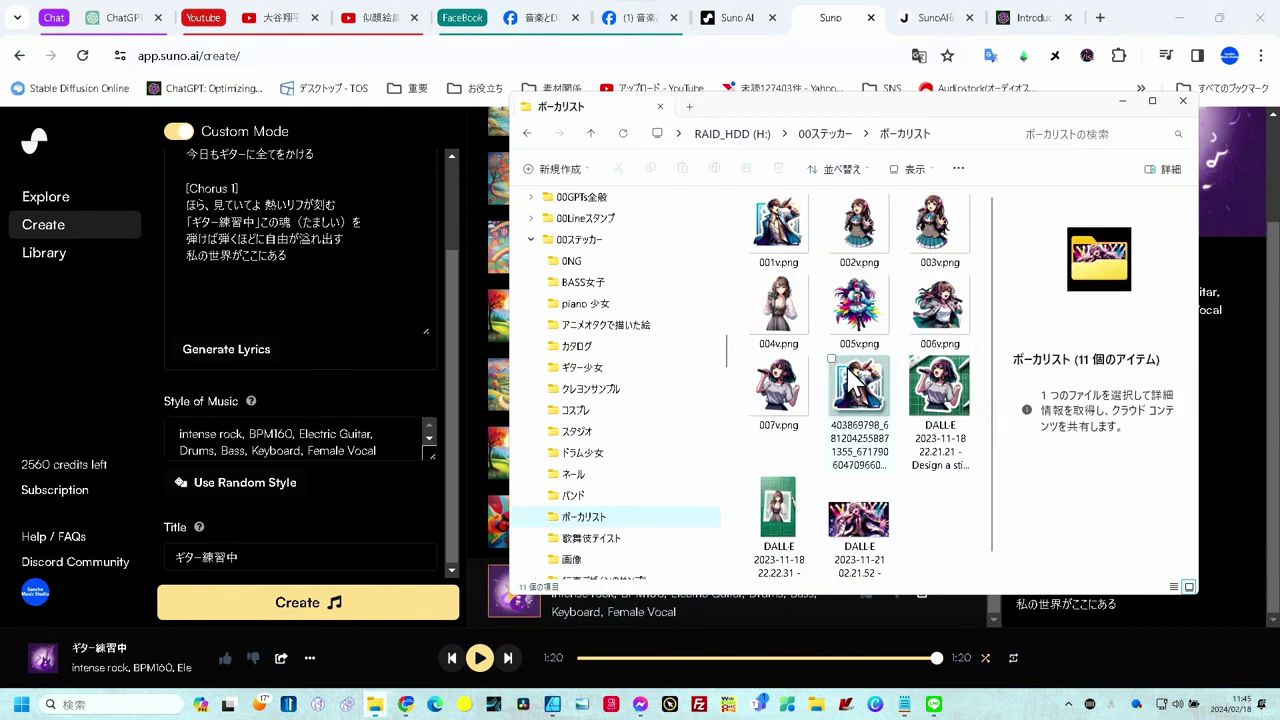
click(796, 240)
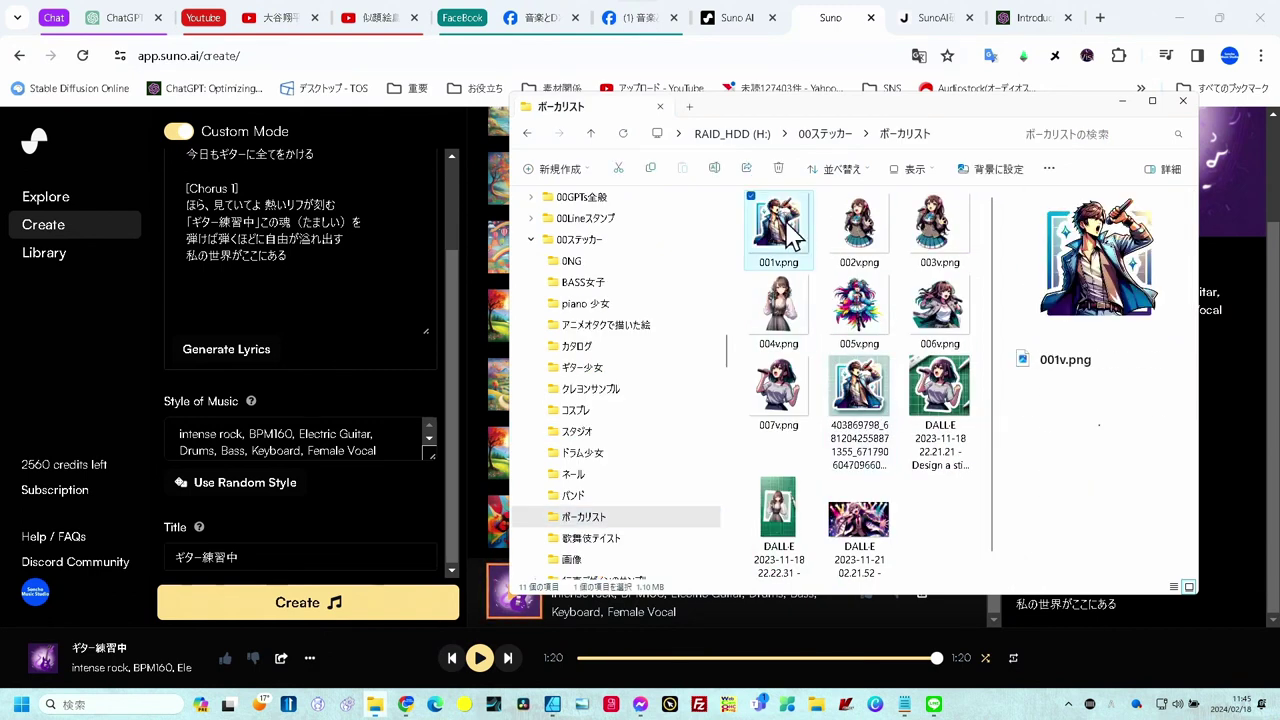
drag(778, 228, 730, 222)
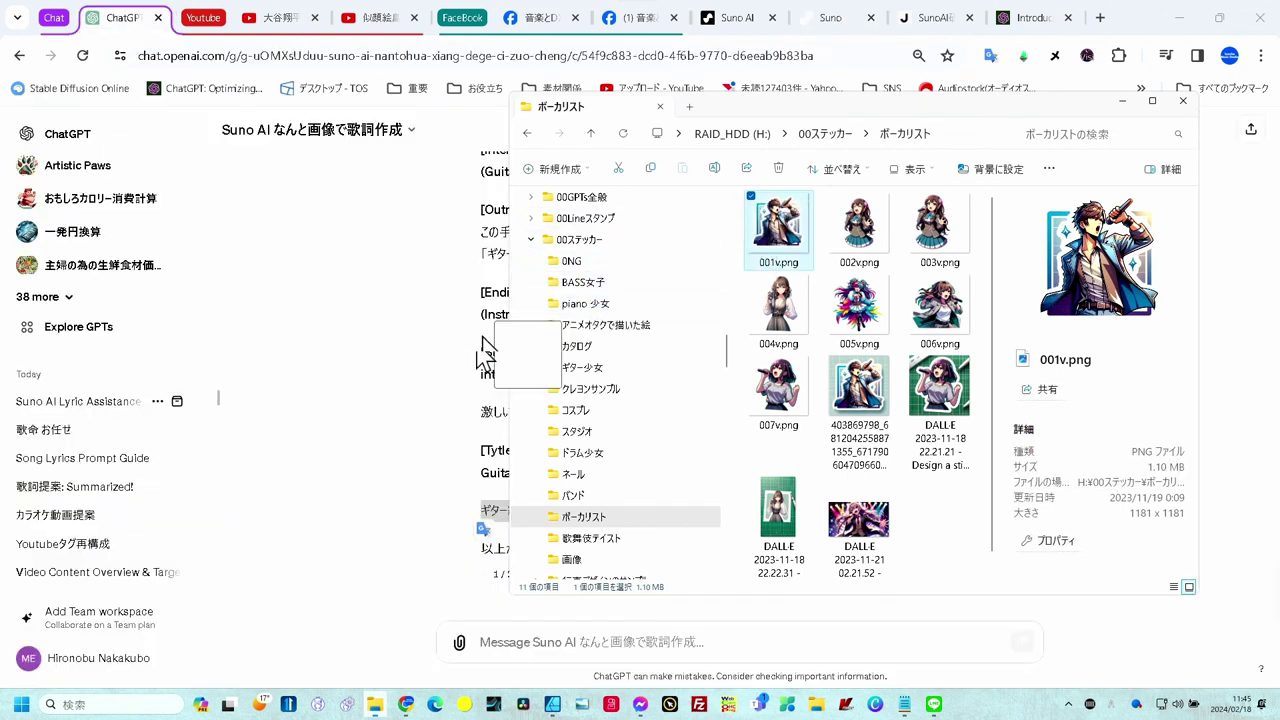
drag(730, 222, 428, 429)
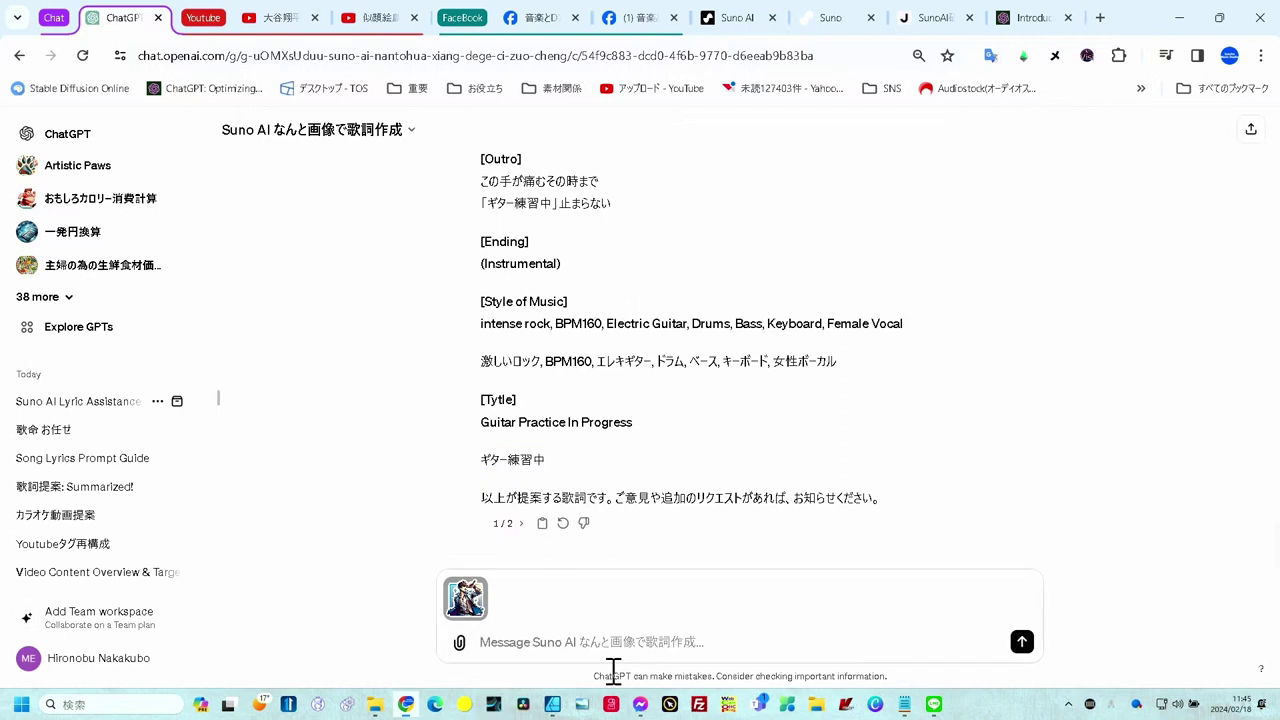
- Send the image with '次は 夢を追いかけるボーカル男子 というタイトル' and '他はおまかせ'
text(次は　夢を追いかけるボーカル男子　というタイトル)
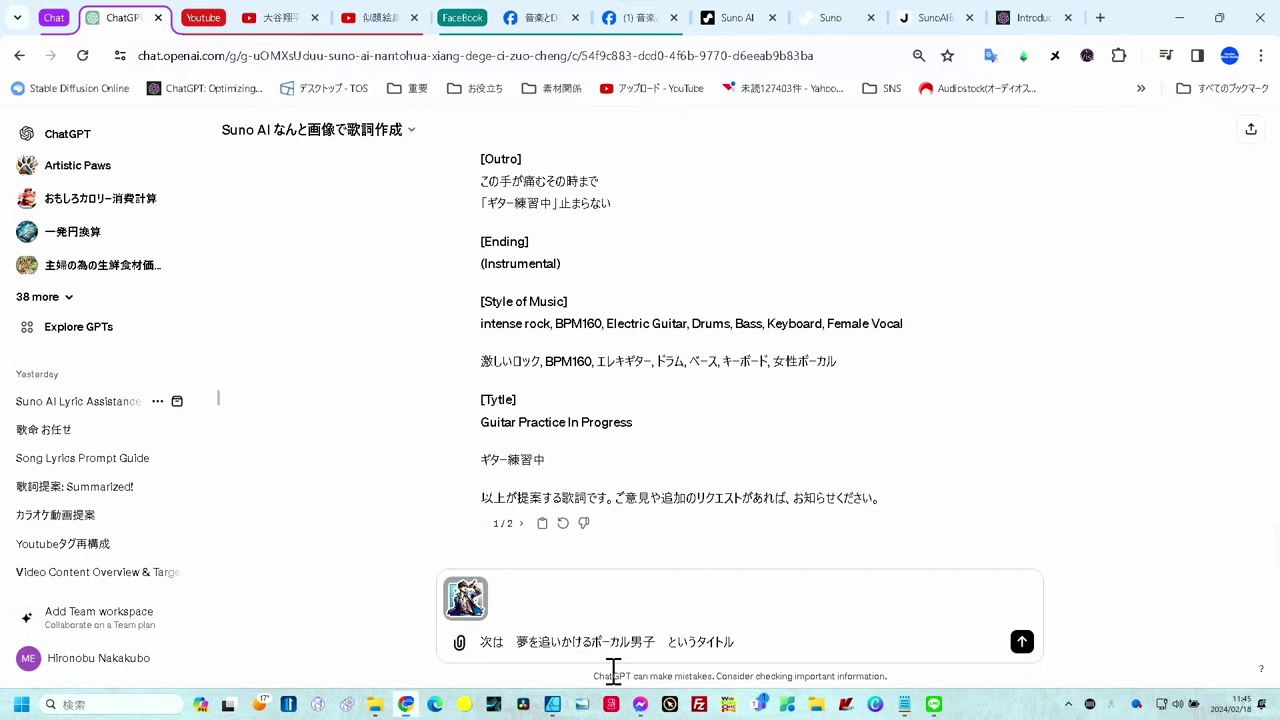
text(　他はおまかせ)
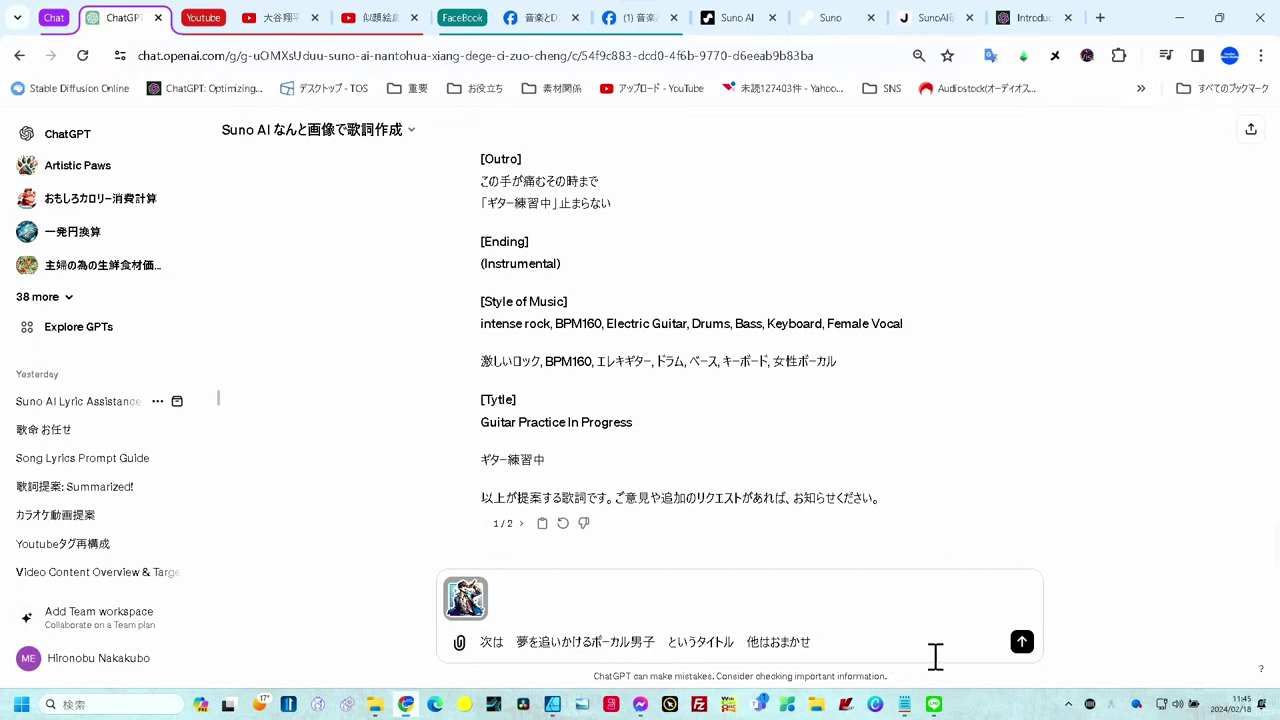
click(1021, 642)
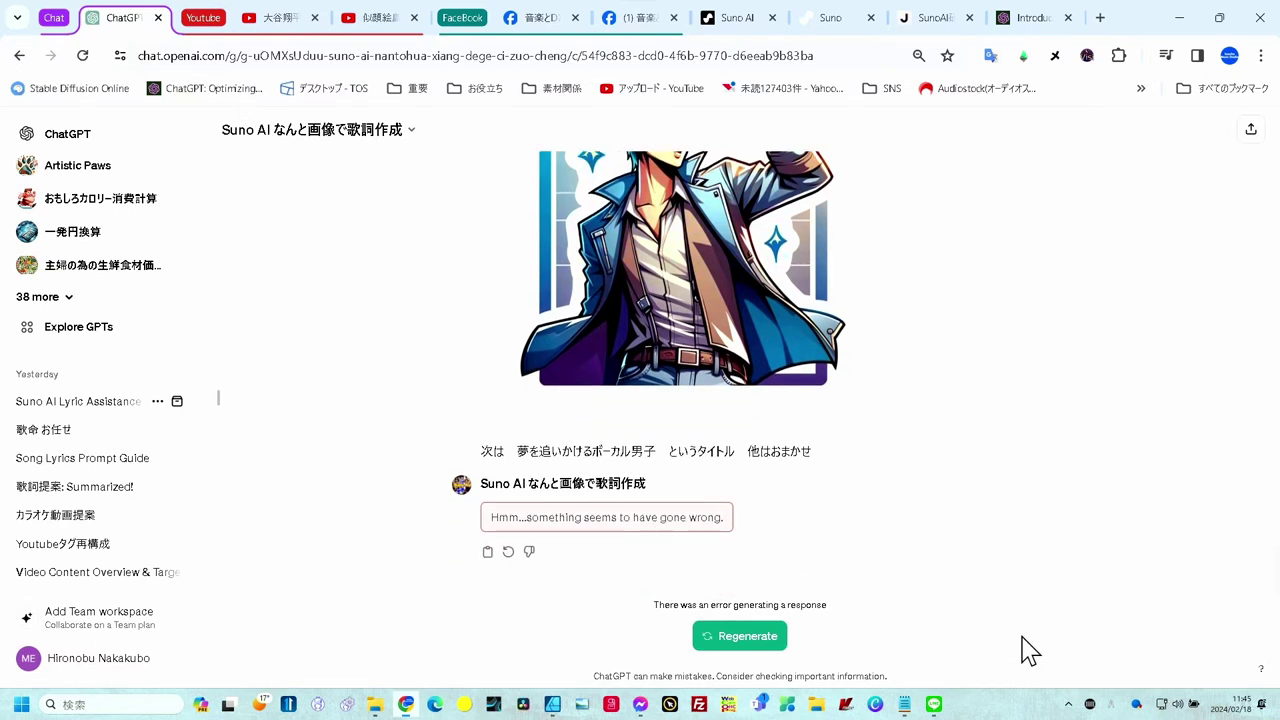
- Regenerate the failed reply to get full hiragana lyrics for 夢を追いかけるボーカル男子
click(740, 636)
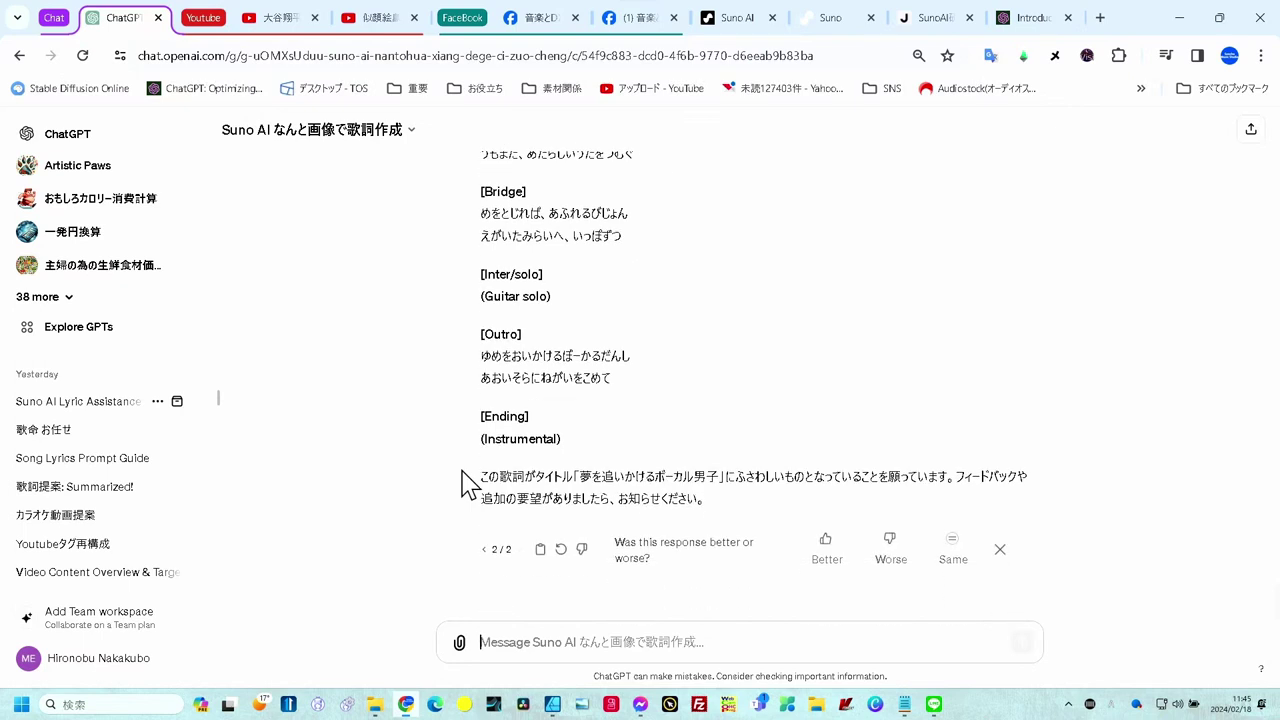
- Select the Verse 1 and Chorus 1 lyrics of the regenerated reply for copying
scroll(472, 492, up, 3)
scroll(472, 492, up, 5)
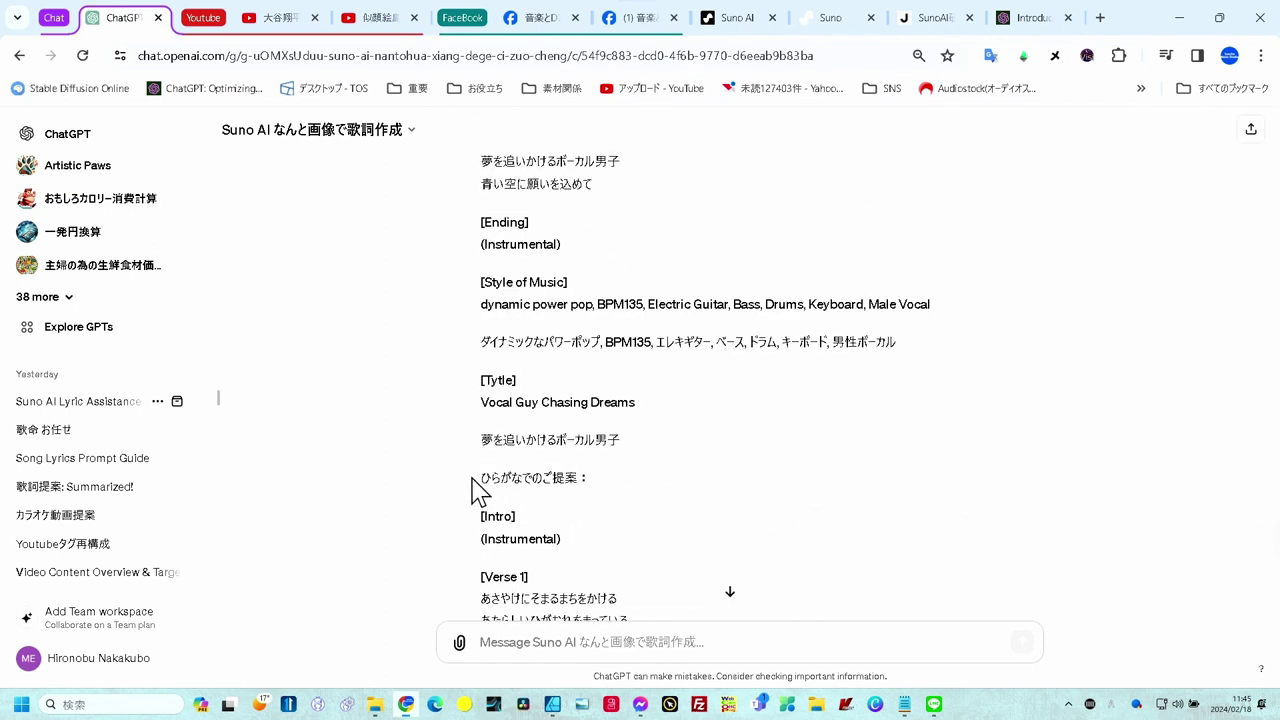
scroll(500, 480, up, 5)
scroll(536, 460, down, 4)
scroll(534, 450, down, 1)
scroll(530, 455, down, 3)
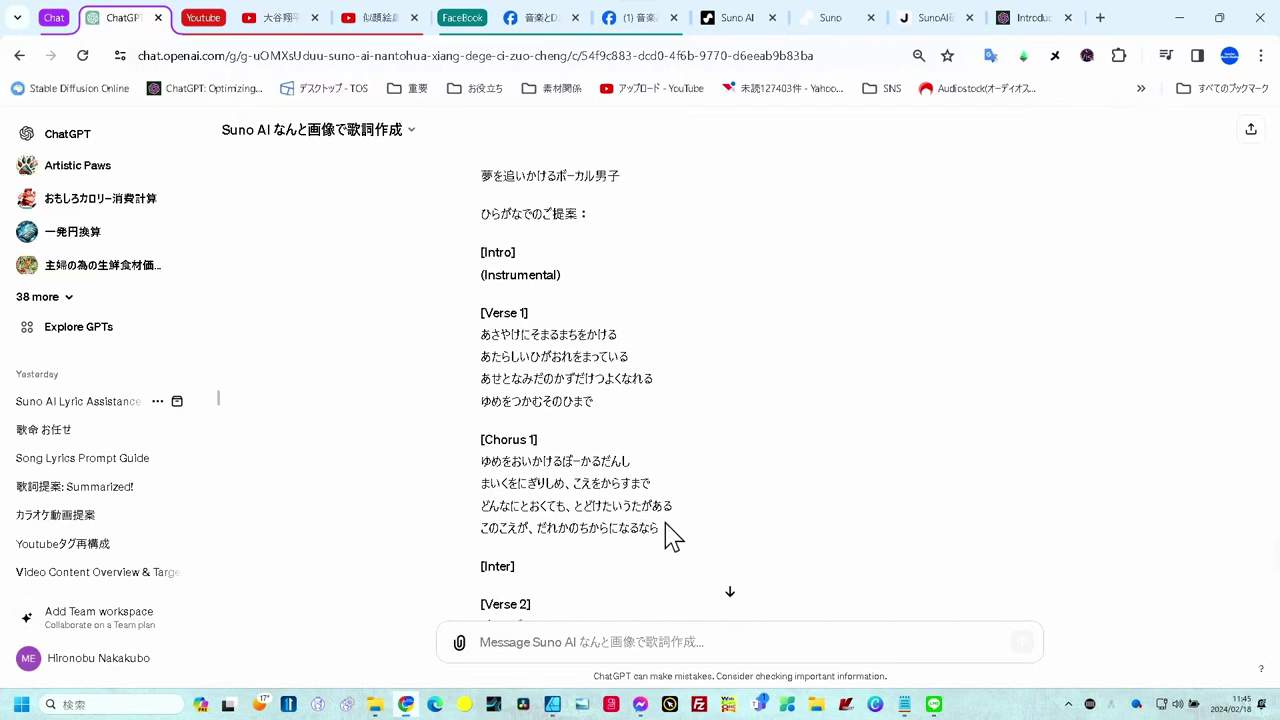
drag(665, 527, 482, 320)
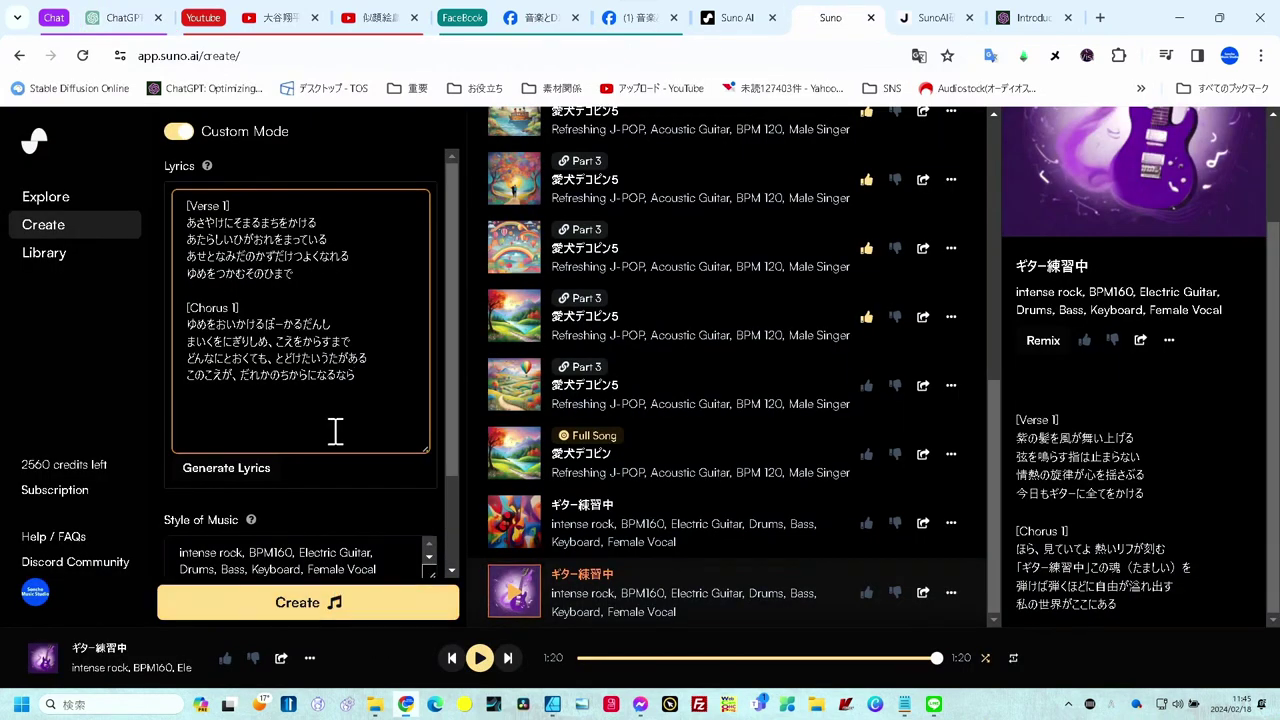
scroll(334, 430, down, 2)
- Select the power pop BPM135 Male Vocal style line and the title 夢を追いかけるボーカル男子
click(124, 17)
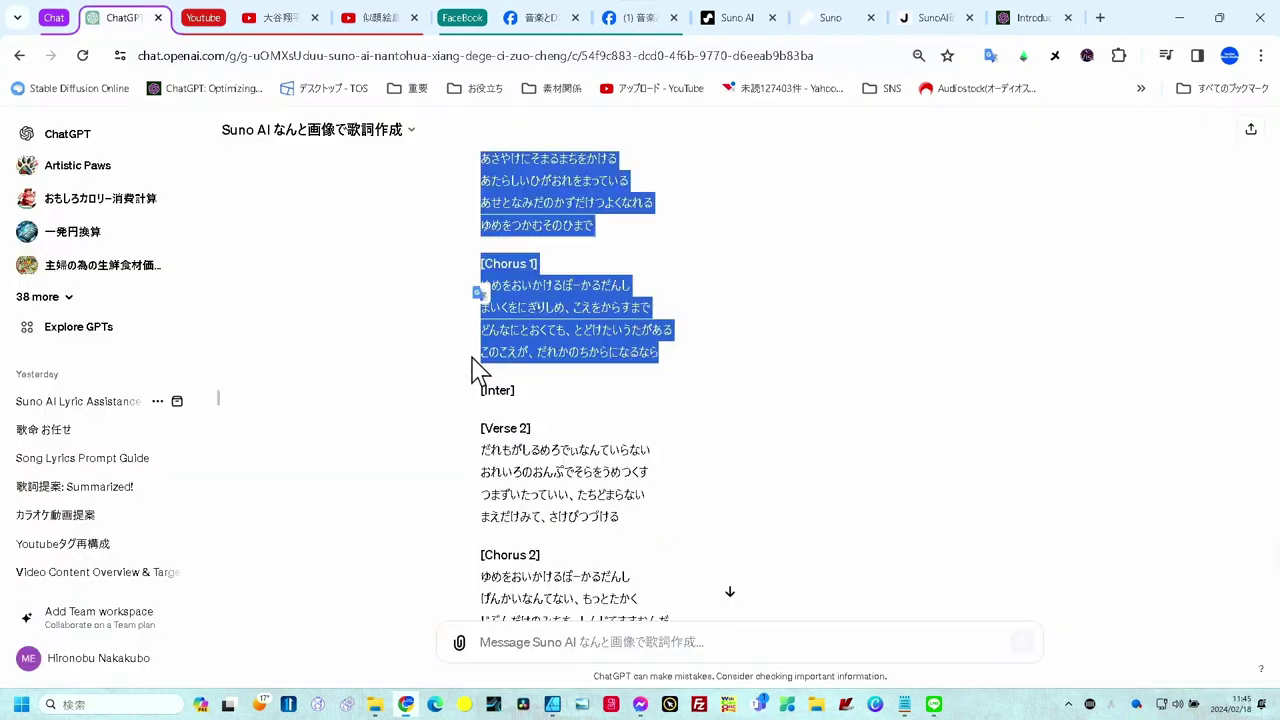
scroll(470, 368, down, 2)
scroll(444, 368, down, 5)
scroll(430, 350, down, 1)
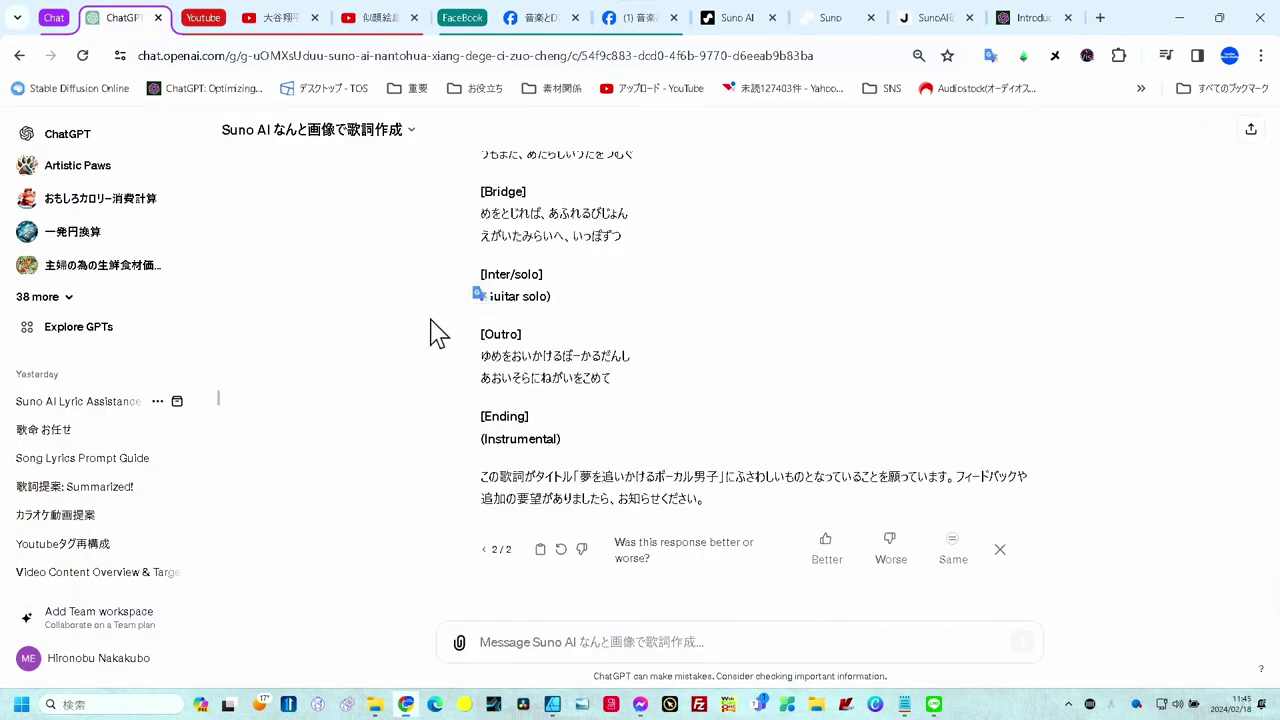
scroll(437, 320, up, 4)
scroll(435, 290, up, 1)
middle_click(428, 280)
scroll(428, 280, up, 5)
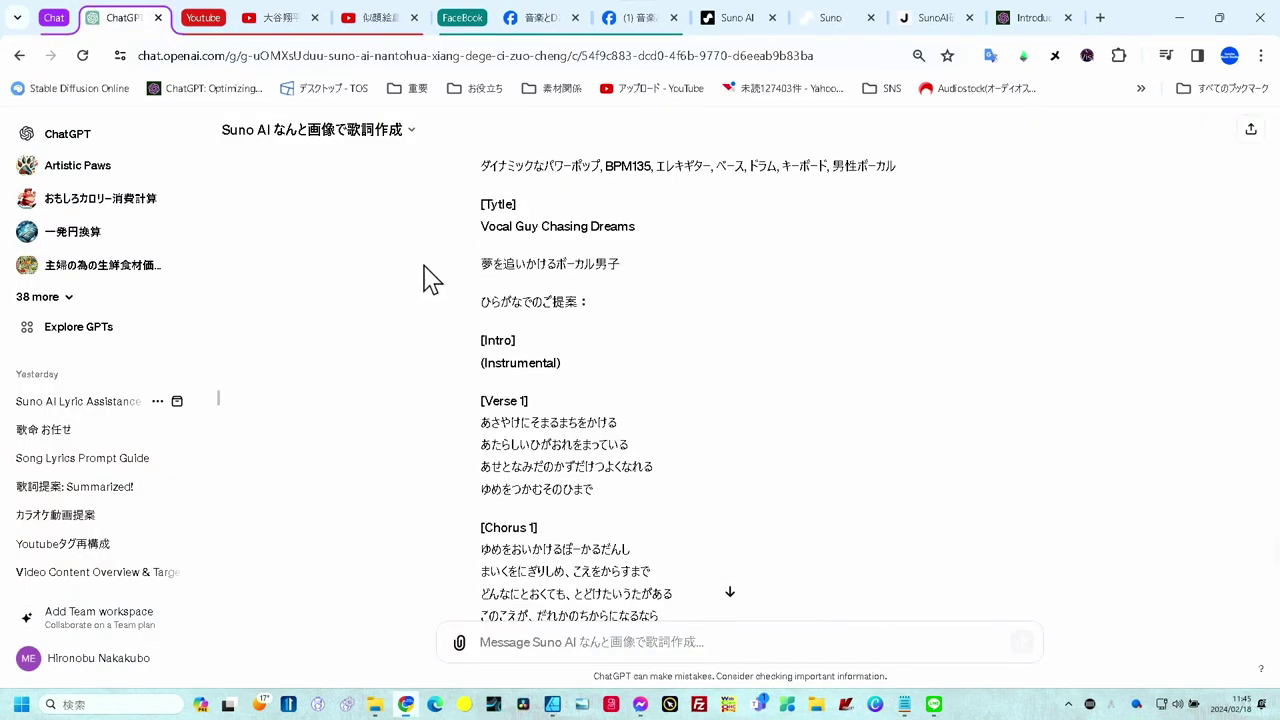
drag(930, 304, 478, 313)
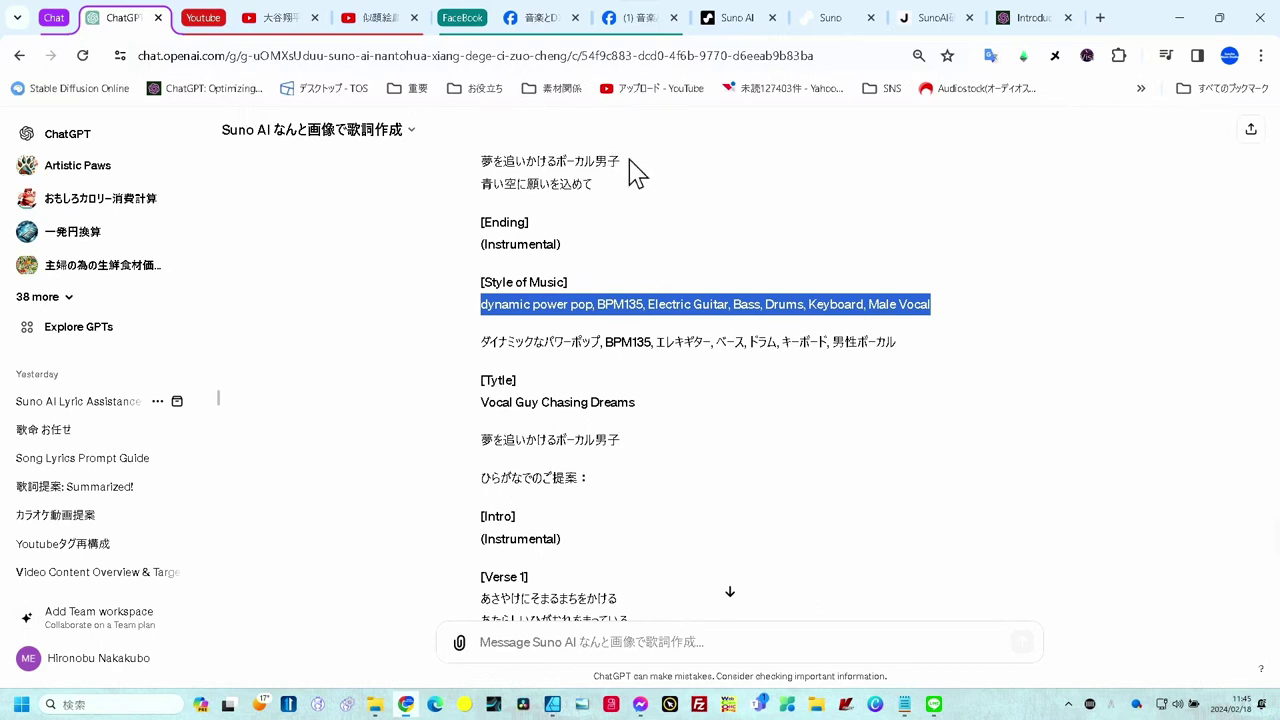
drag(622, 161, 479, 172)
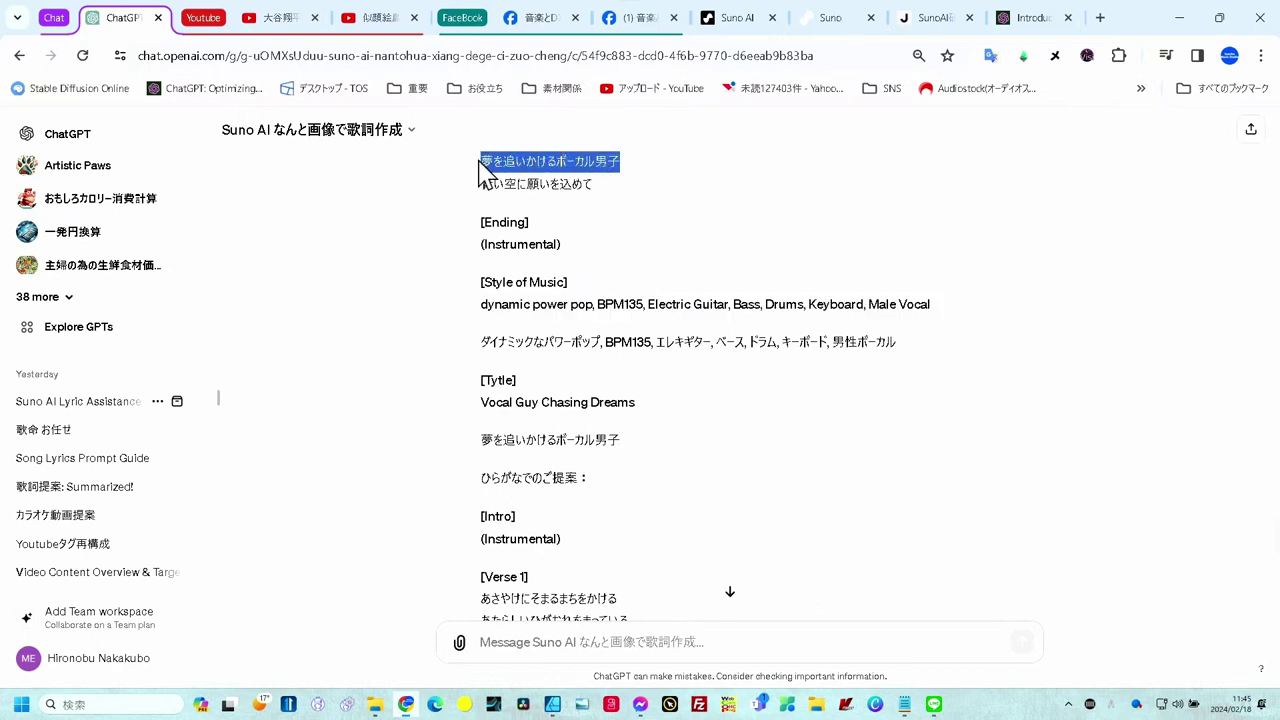
- Paste 夢を追いかけるボーカル男子 as the Suno title, create the power-pop song, and play the first version
click(805, 24)
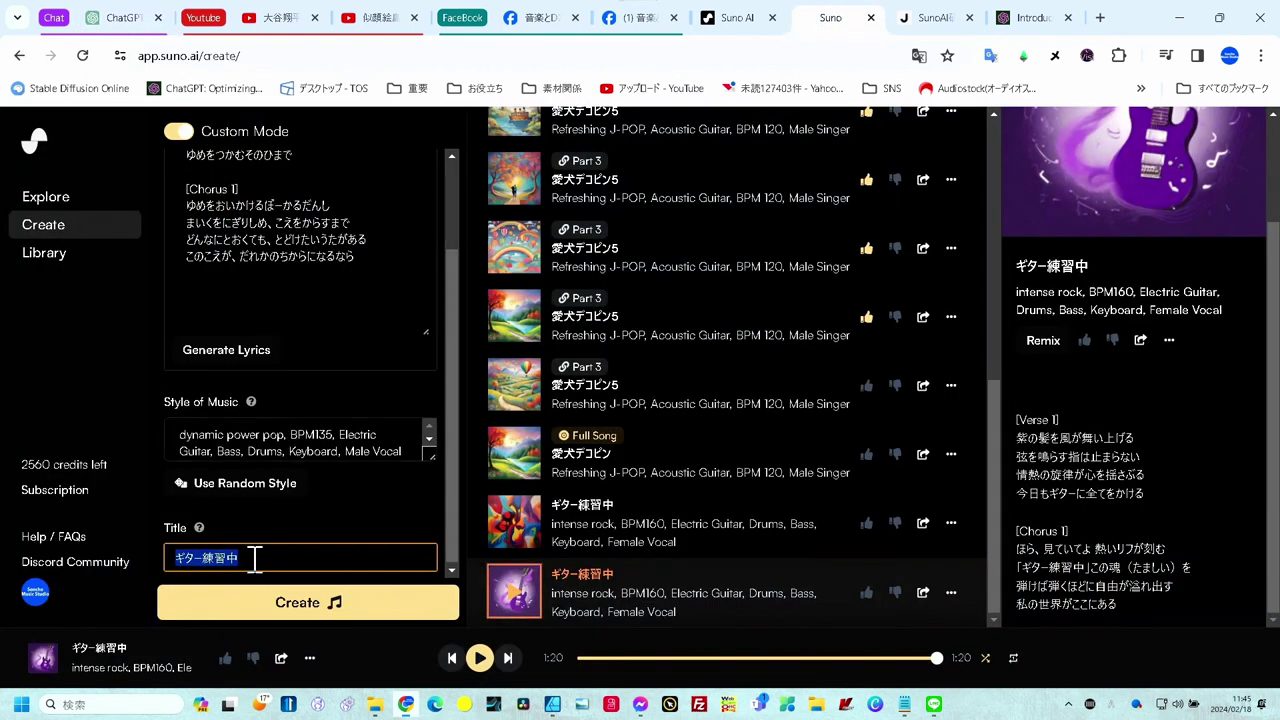
text(夢を追いかけるボーカル男子)
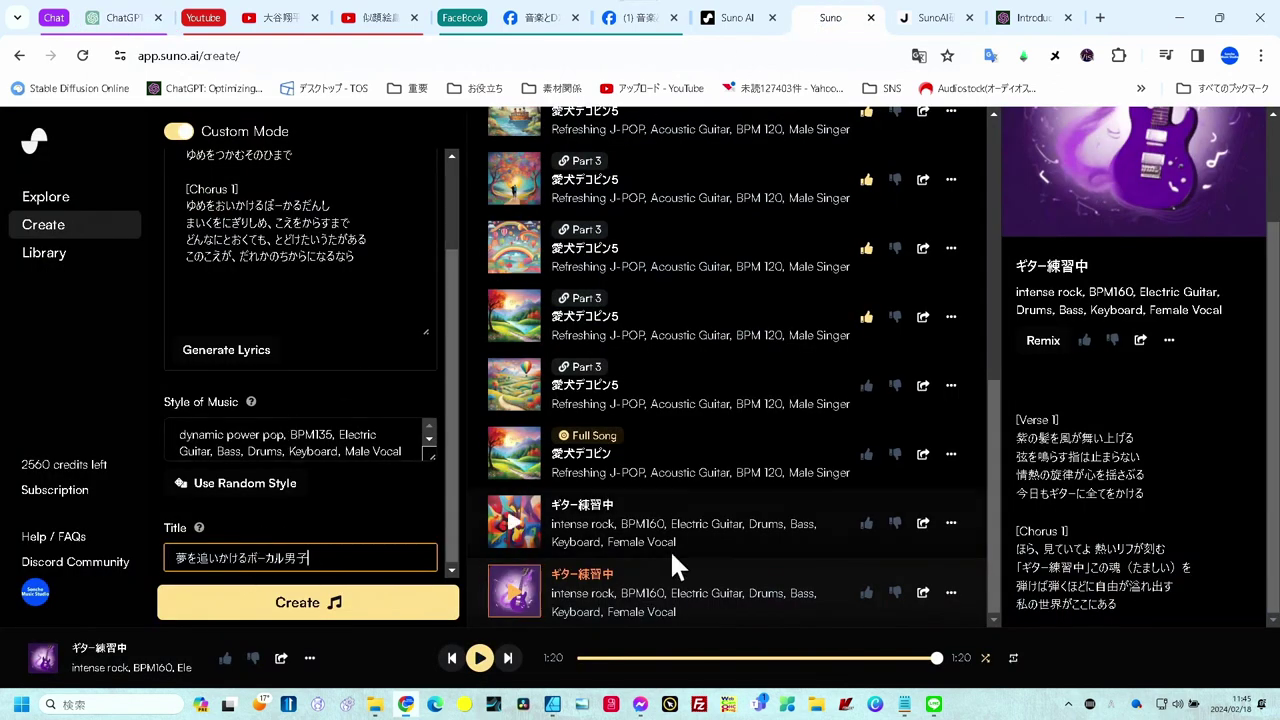
click(335, 612)
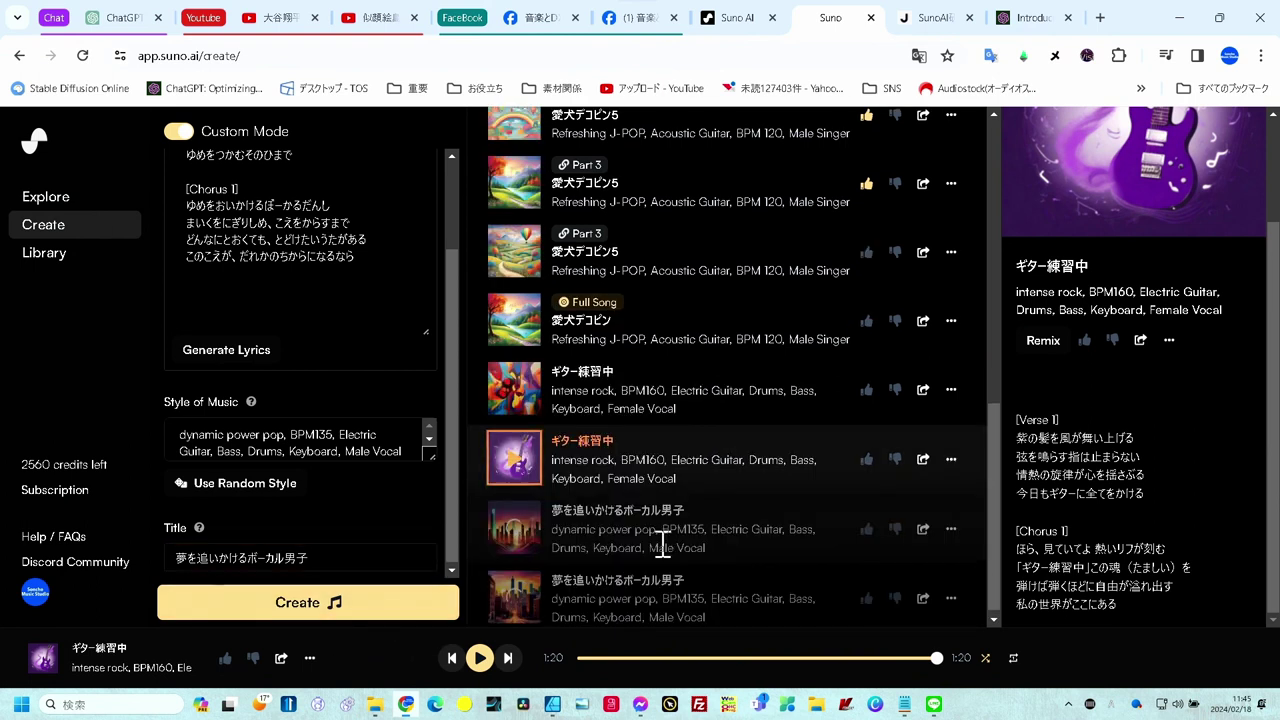
click(514, 530)
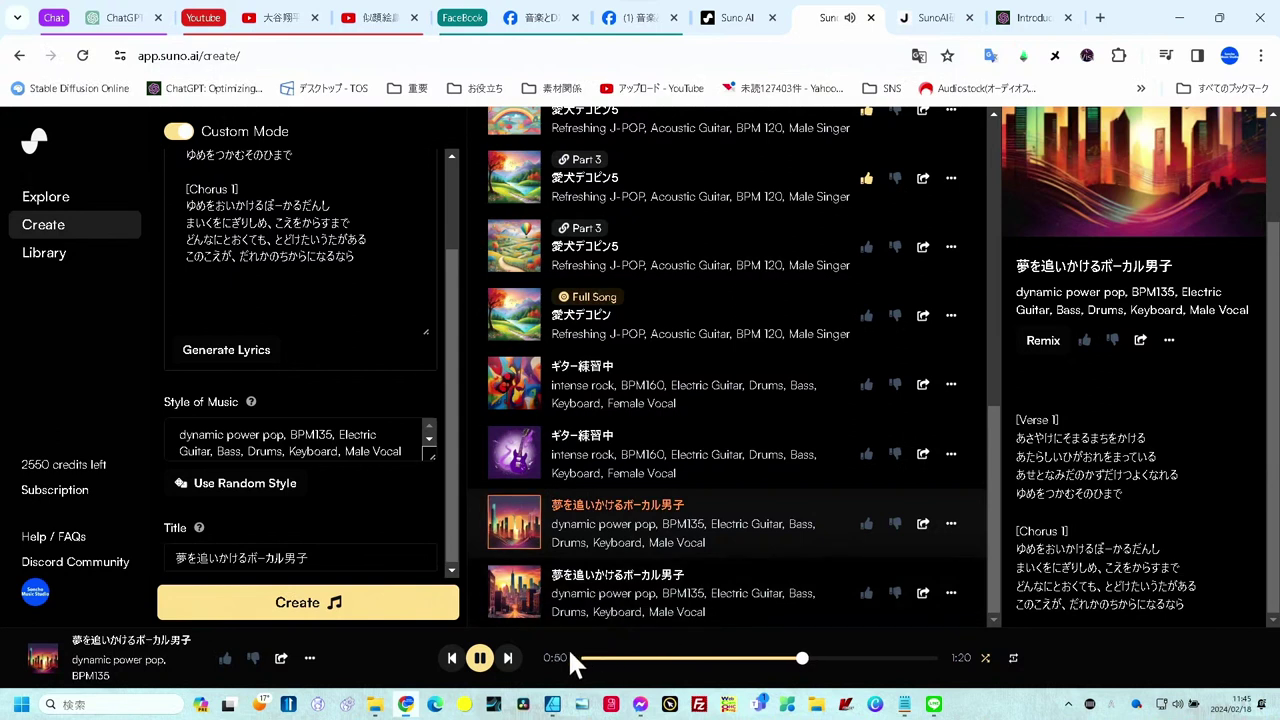
- Pause the first track, play the second version to about 0:43, then return to ChatGPT
click(482, 660)
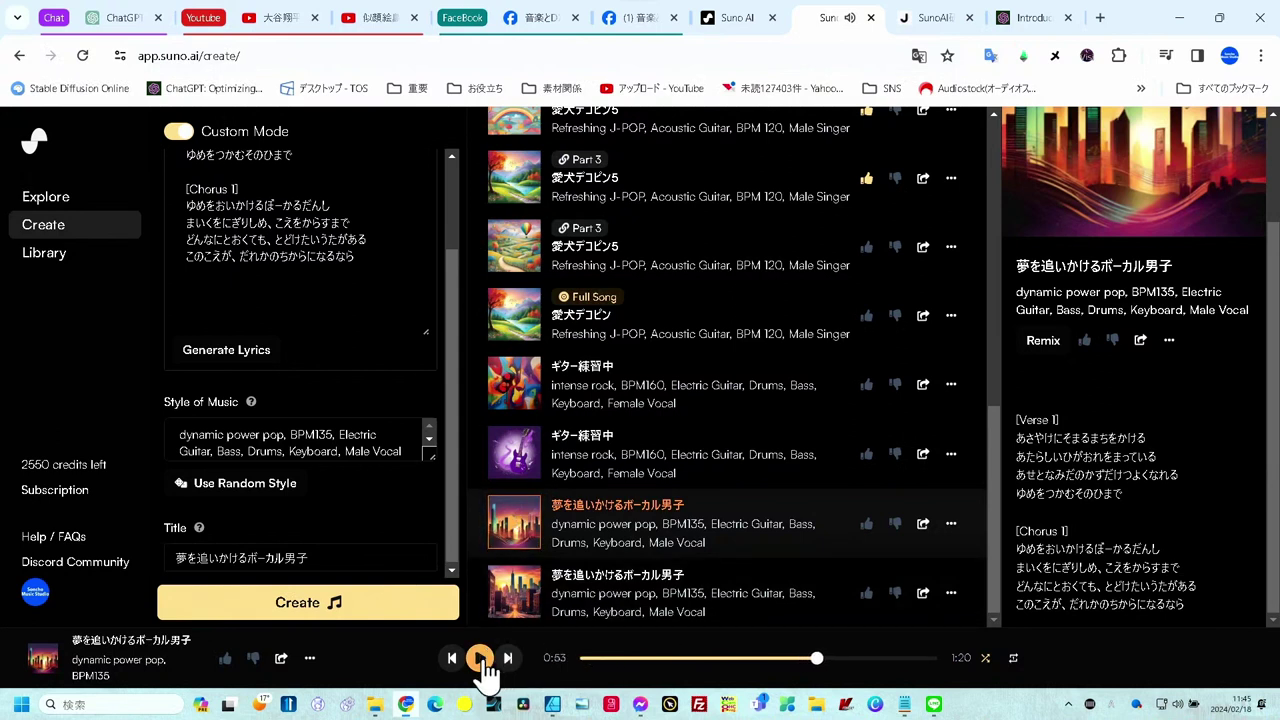
click(520, 603)
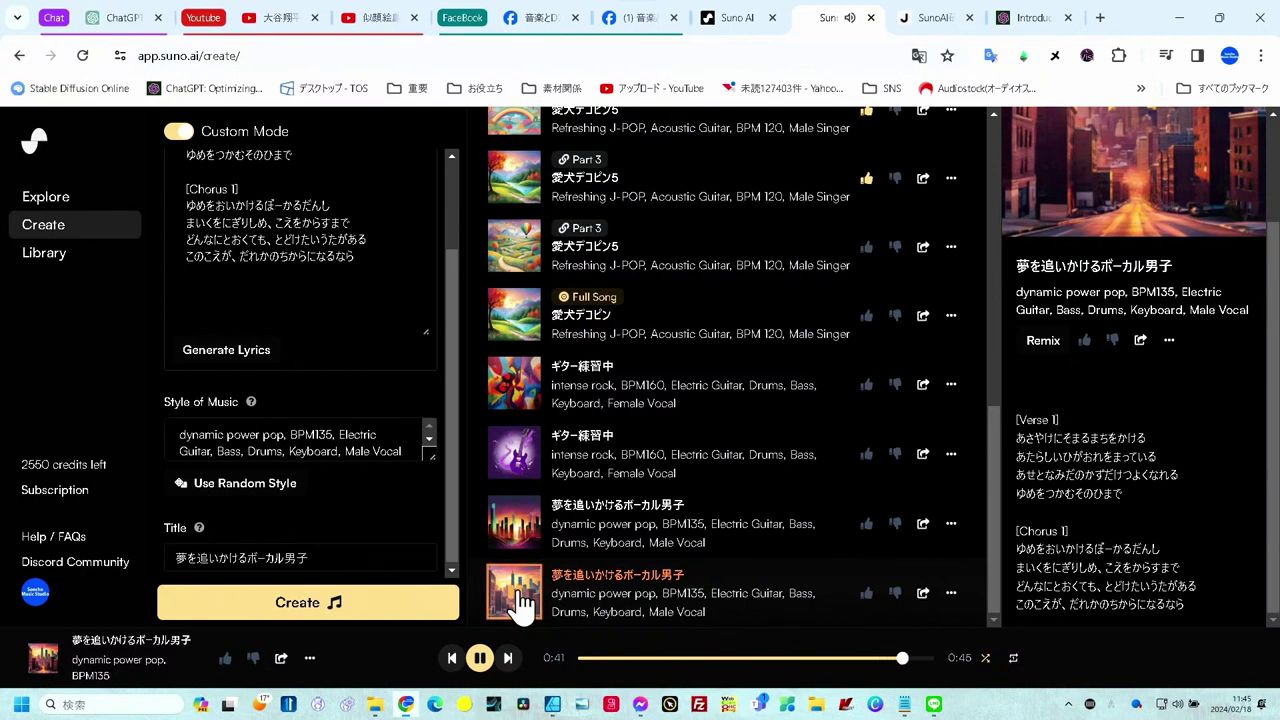
click(481, 660)
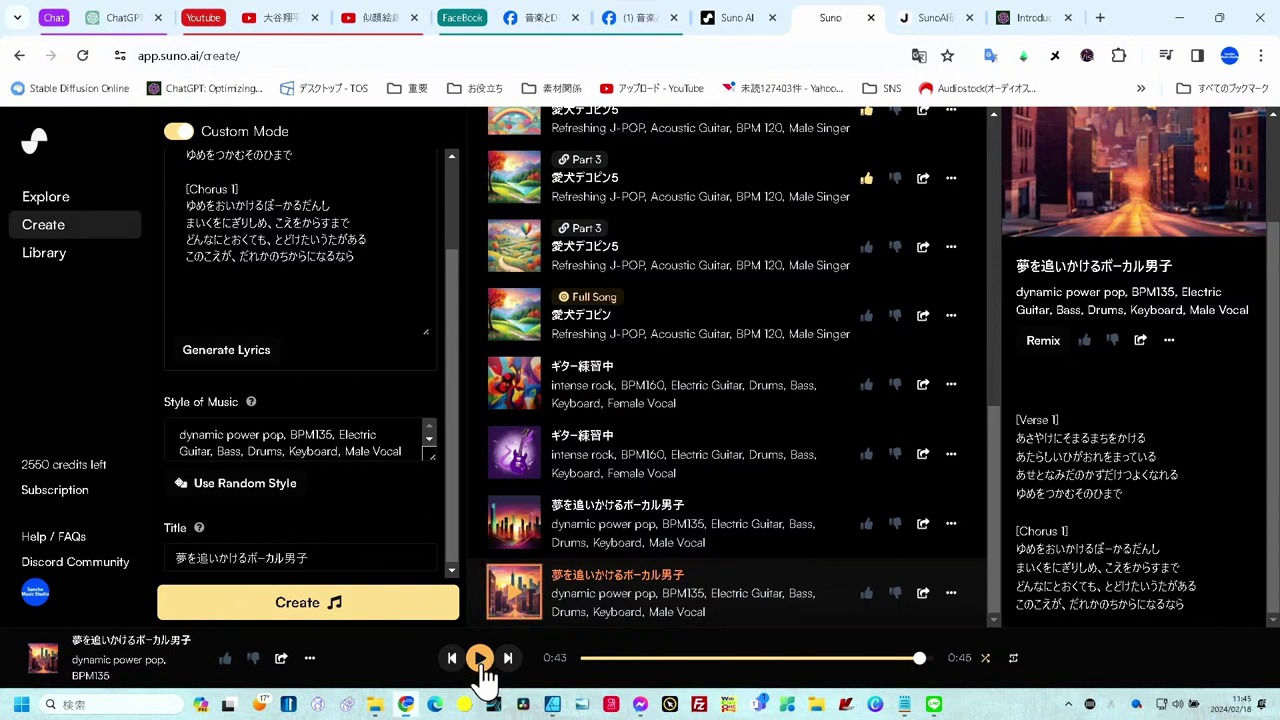
click(122, 17)
- Scroll the ChatGPT conversation up to the message with the vocalist-boy image
scroll(588, 275, up, 4)
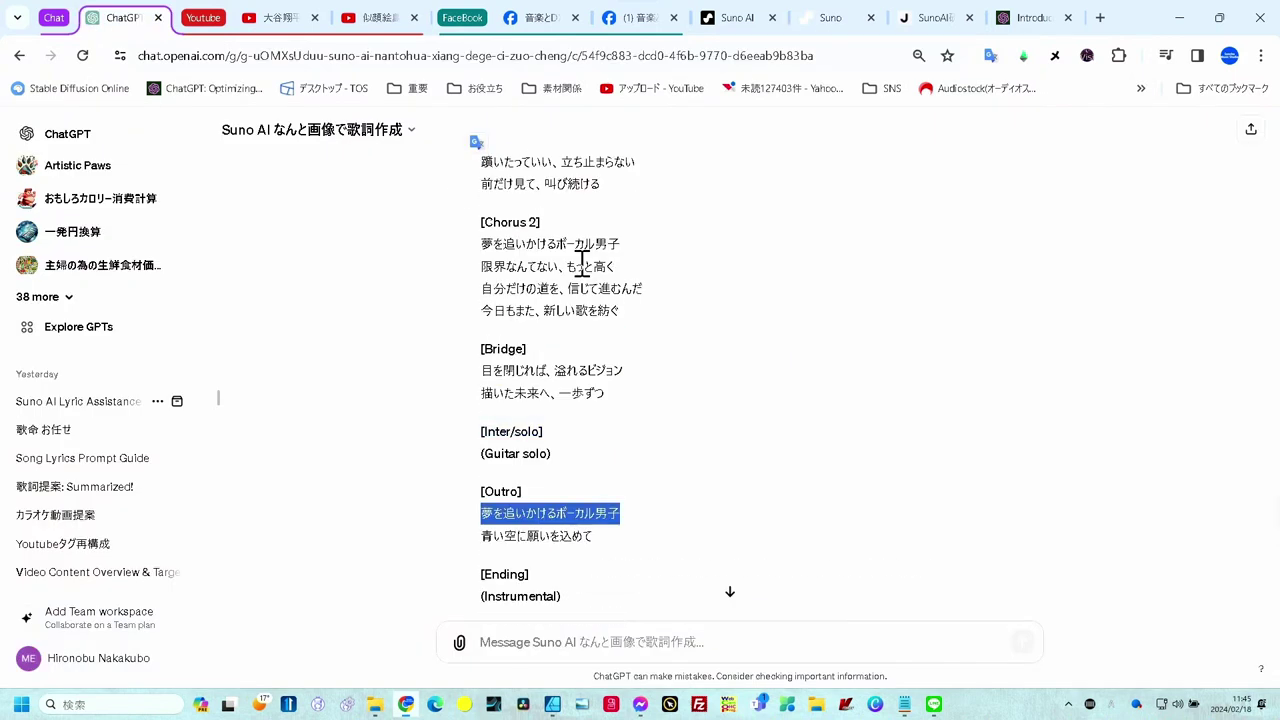
scroll(580, 270, up, 4)
scroll(570, 280, up, 5)
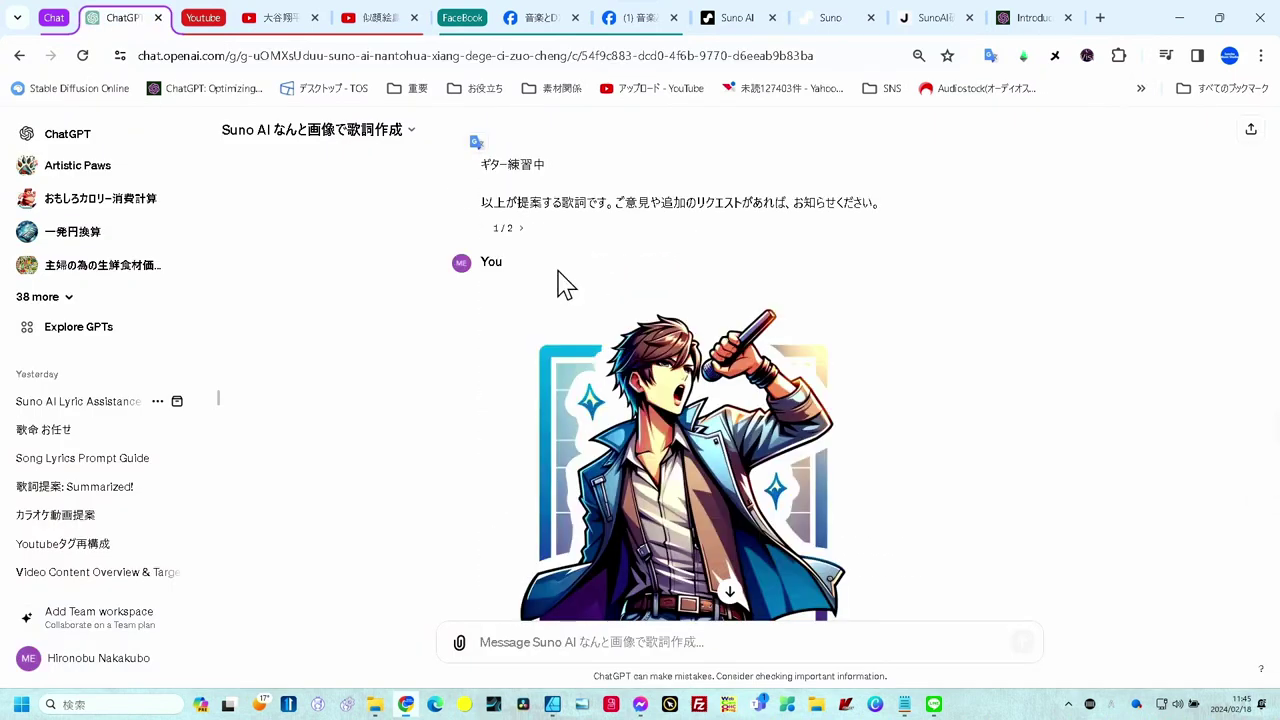